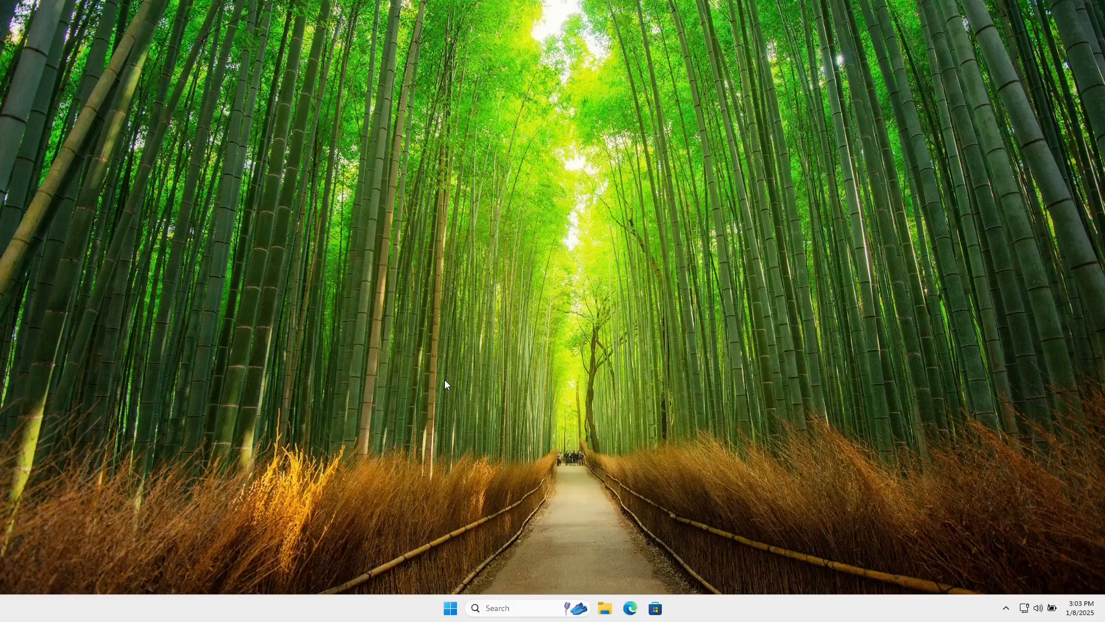
# Step: Search Windows for disk management, open the tool for creating and formatting hard disk partitions, and maximize its window
pyautogui.click(451, 609)
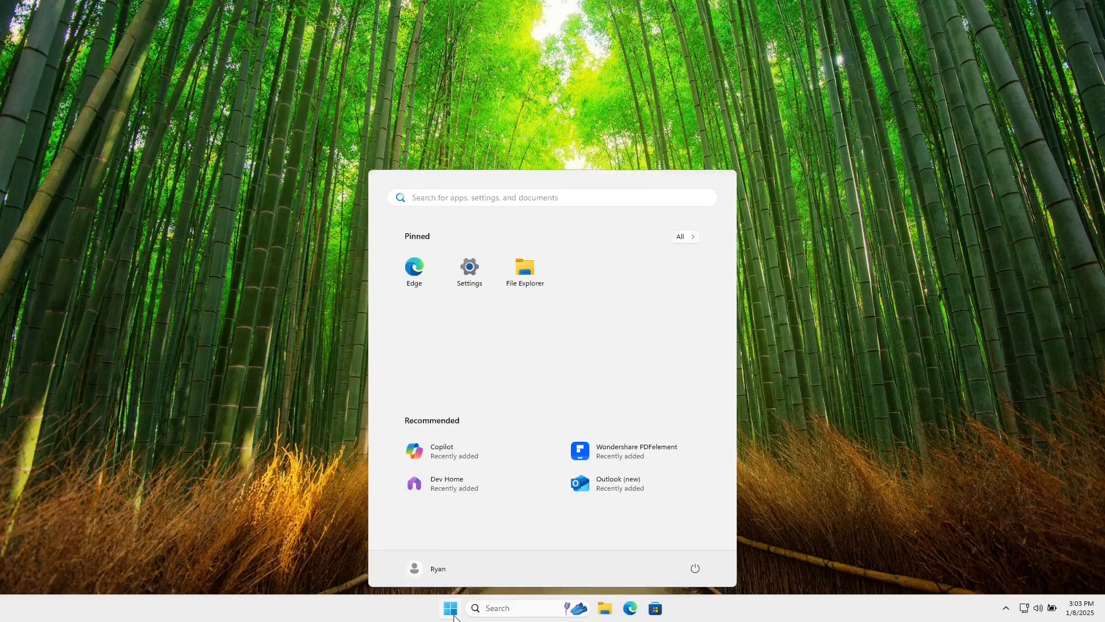
pyautogui.write('disk man')
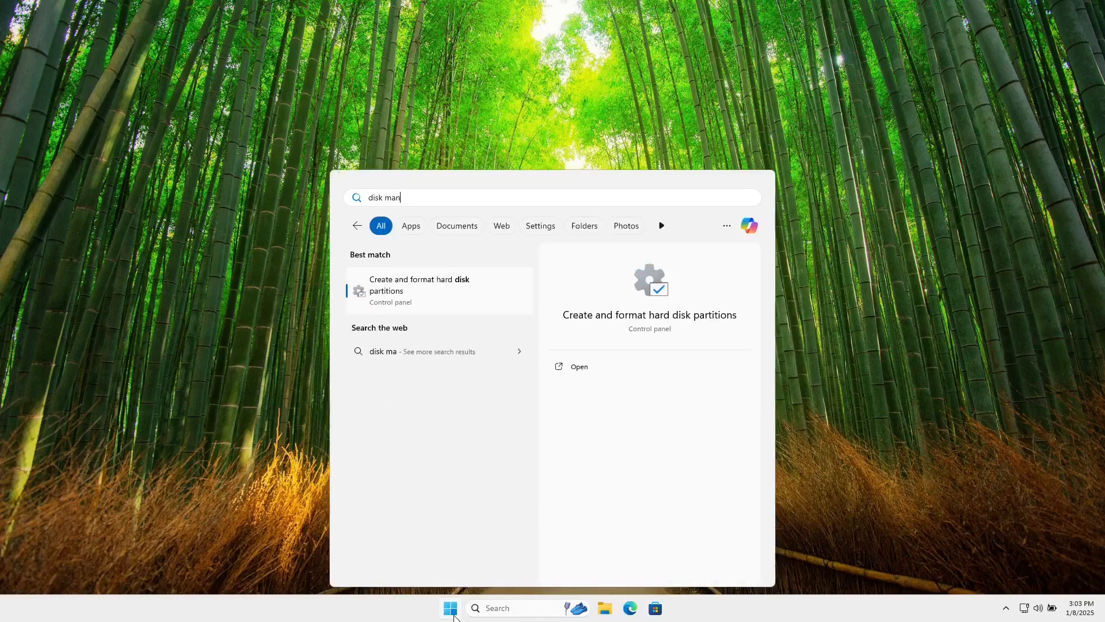
pyautogui.write('ag')
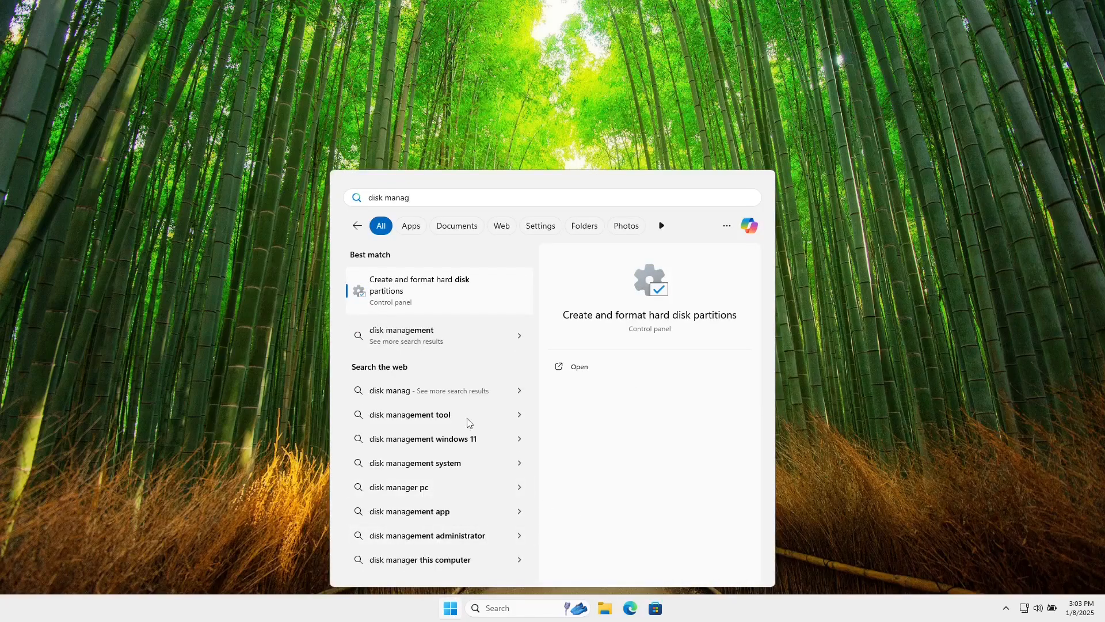
pyautogui.click(408, 298)
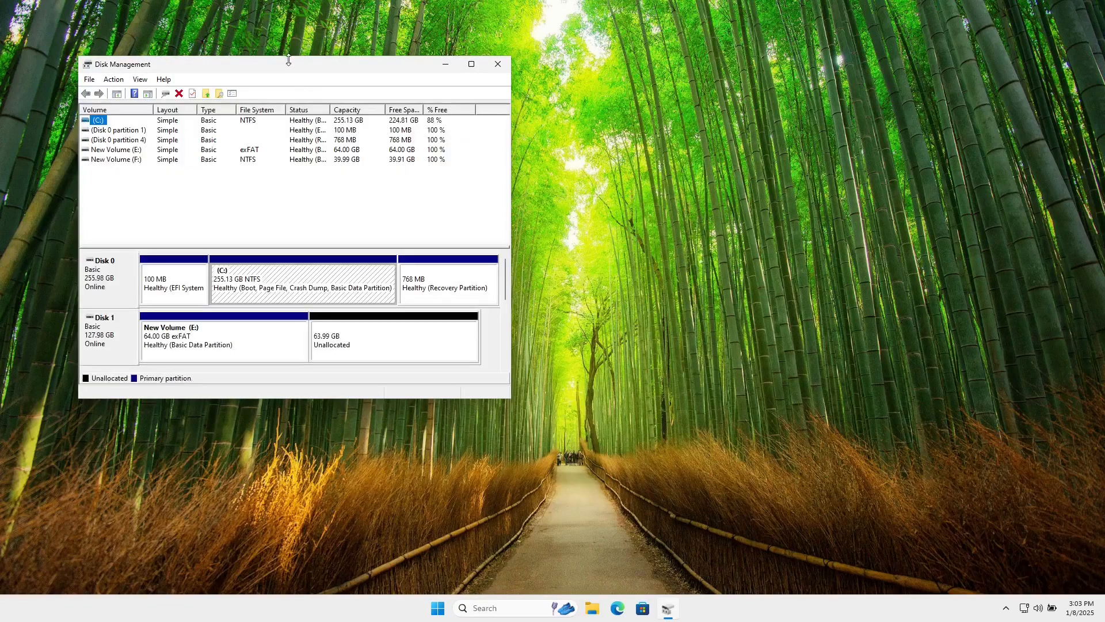
pyautogui.moveTo(288, 67); pyautogui.dragTo(576, 101)
pyautogui.doubleClick(576, 102)
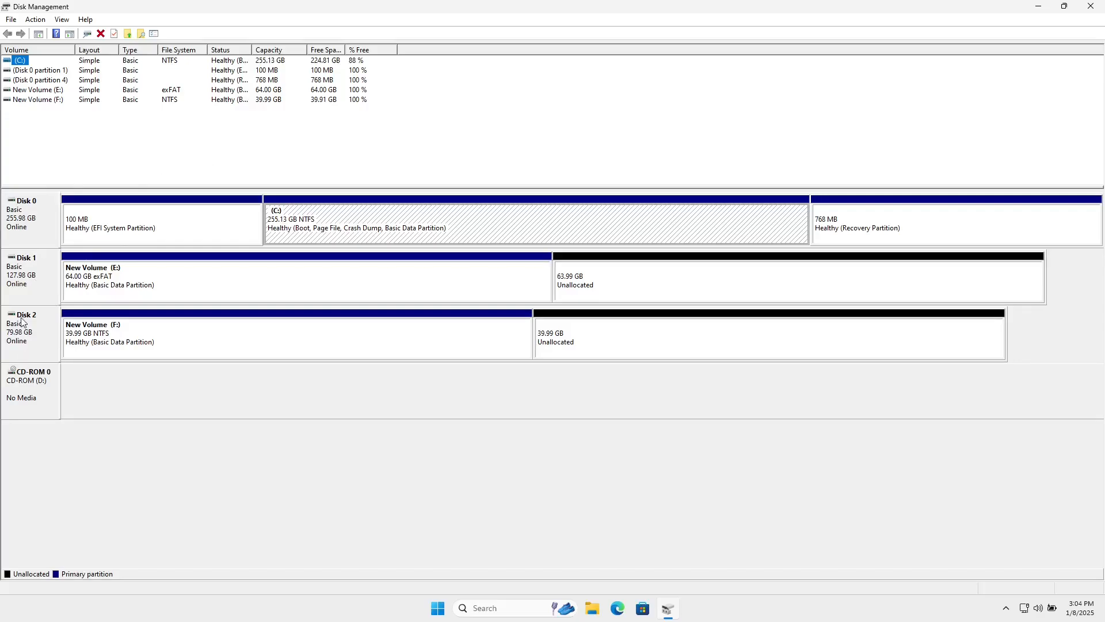
# Step: Examine the E: and F: volumes on Disk 1 and Disk 2, comparing their file systems and adjacent unallocated space
pyautogui.click(300, 277)
pyautogui.click(591, 288)
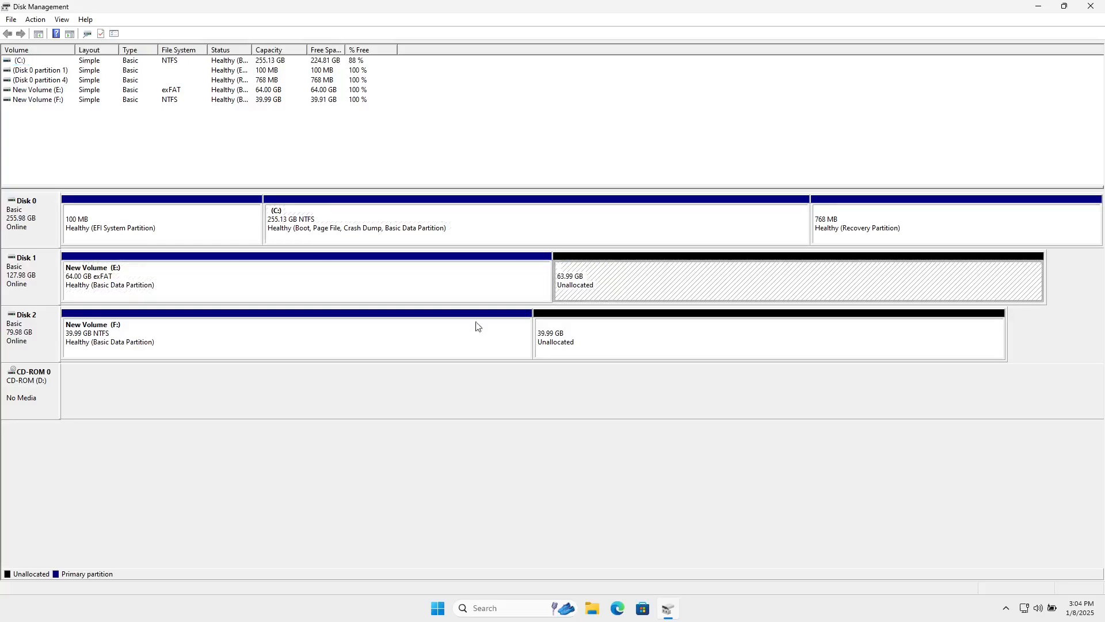
pyautogui.click(443, 336)
pyautogui.click(553, 353)
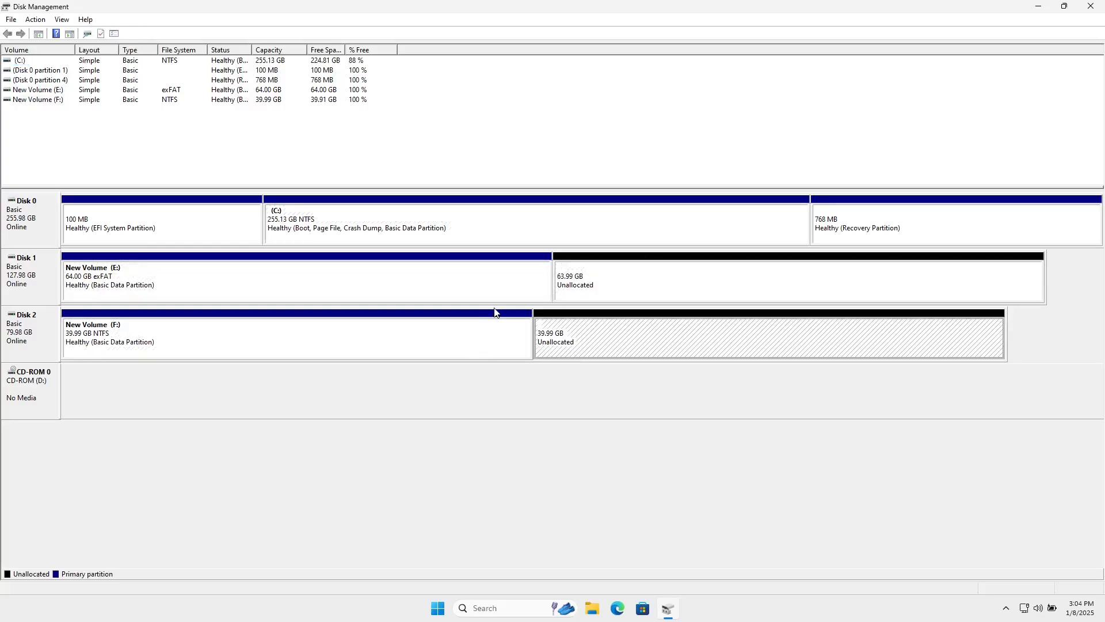
pyautogui.click(456, 345)
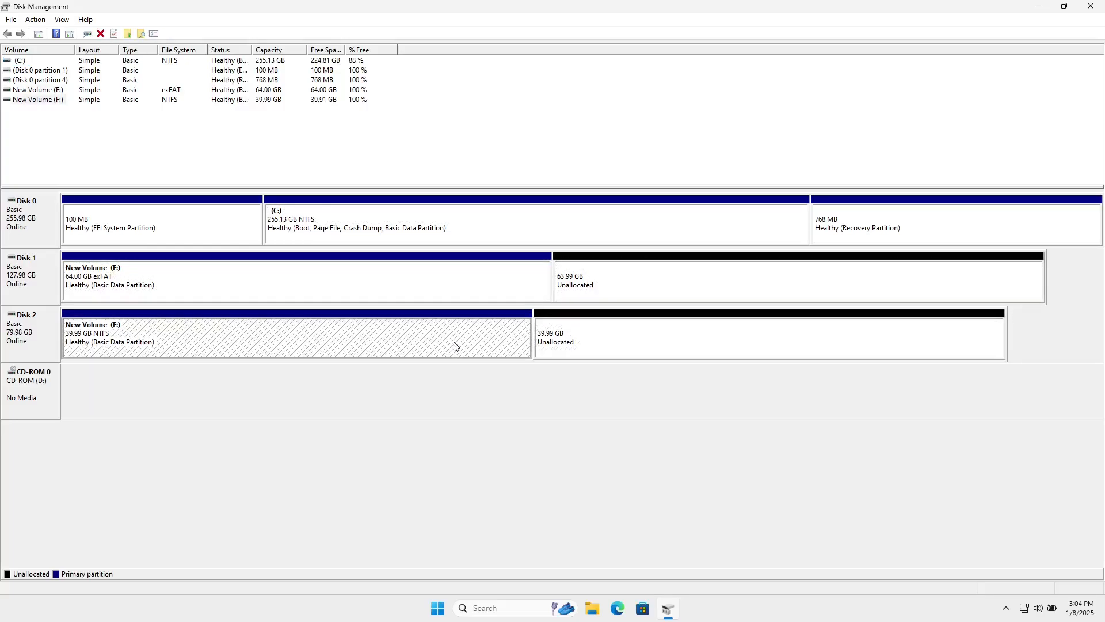
pyautogui.click(650, 332)
pyautogui.click(458, 356)
pyautogui.click(99, 289)
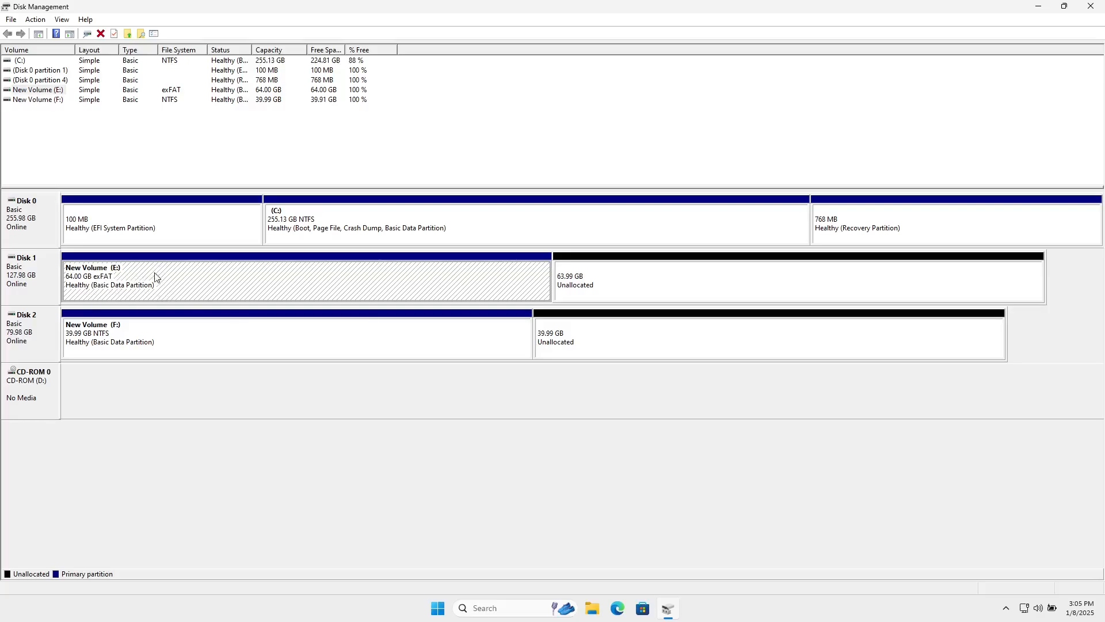
pyautogui.click(106, 340)
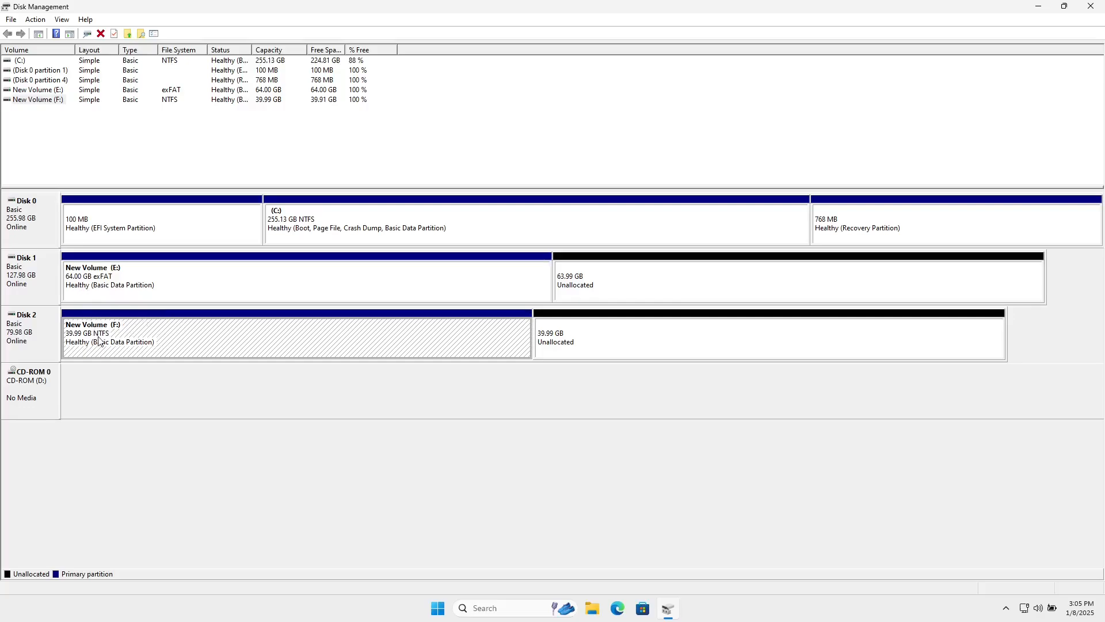
pyautogui.click(119, 289)
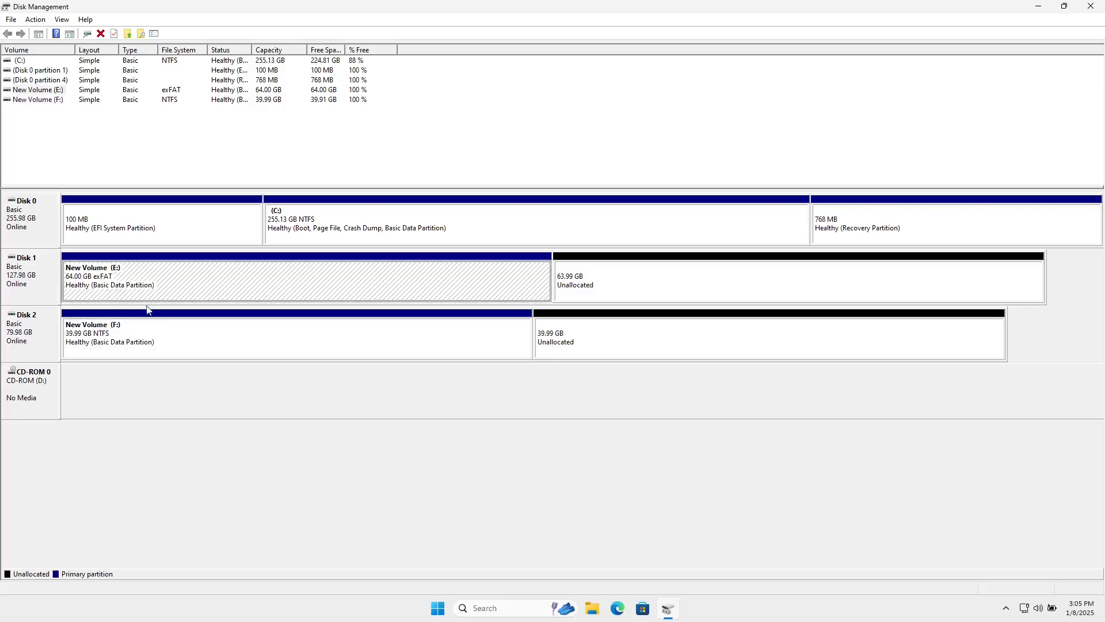
pyautogui.click(210, 332)
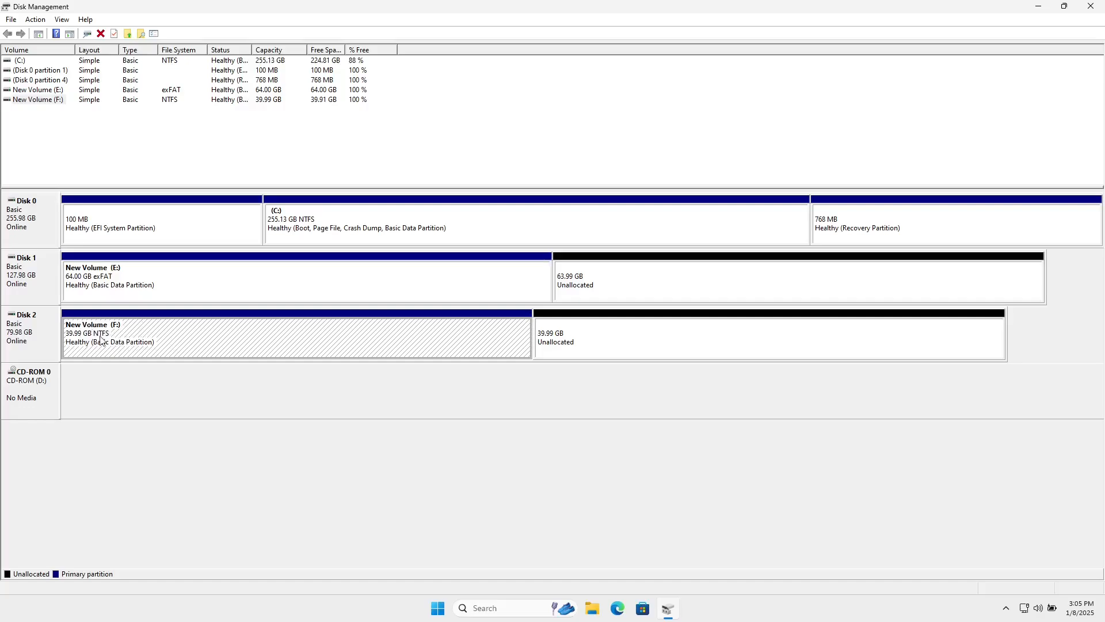
# Step: Start the Extend Volume Wizard for the F: volume on Disk 2 and proceed to the disk selection page
pyautogui.rightClick(236, 350)
pyautogui.click(272, 428)
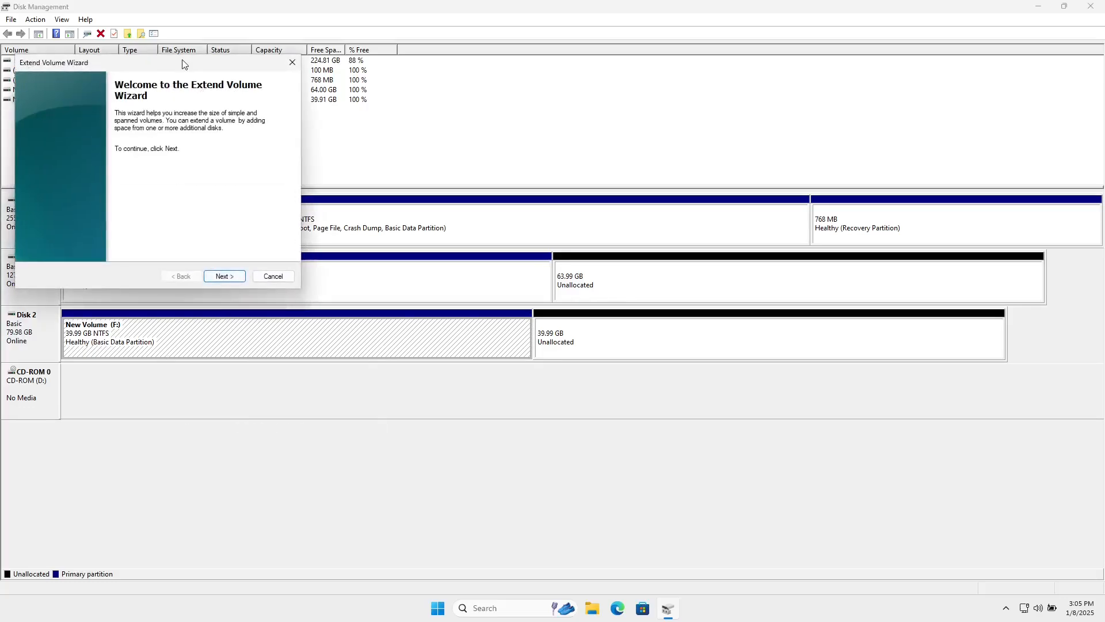
pyautogui.moveTo(182, 64); pyautogui.dragTo(296, 125)
pyautogui.click(338, 336)
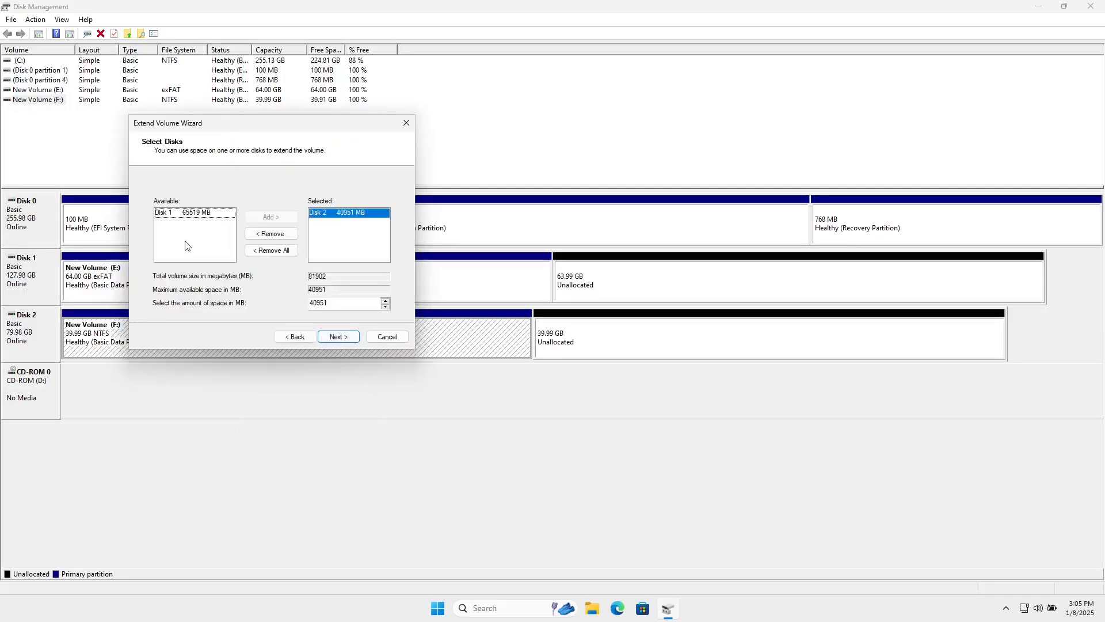
# Step: Lower the amount of space taken from Disk 2 to 40919 MB
pyautogui.doubleClick(335, 308)
pyautogui.click(386, 307)
pyautogui.click(386, 307)
pyautogui.click(386, 307)
pyautogui.click(388, 305)
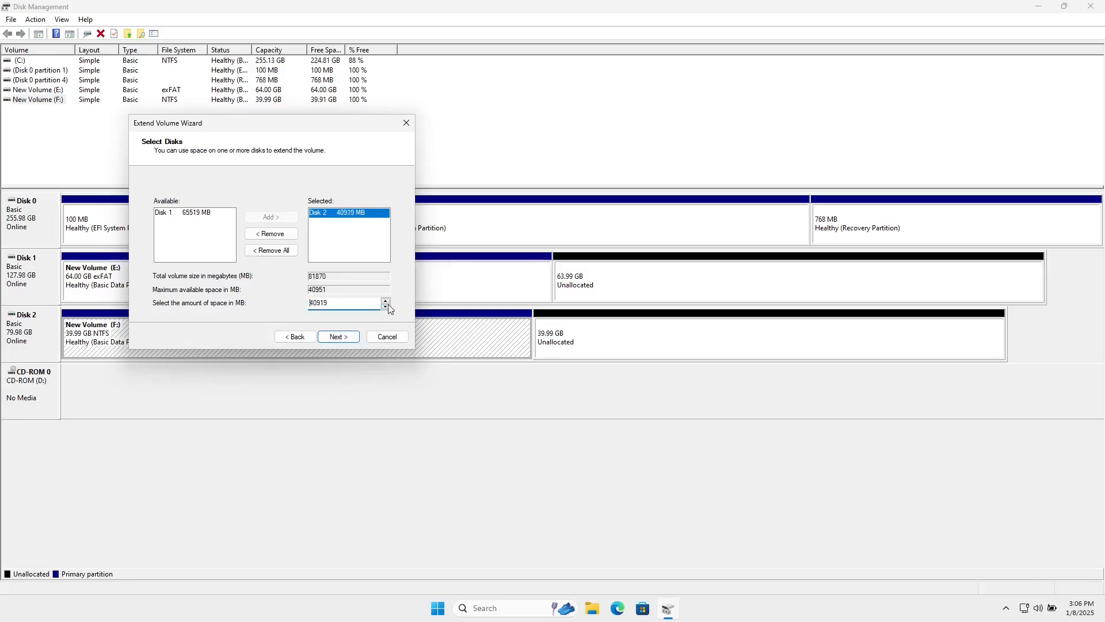
# Step: Set the amount of space to the maximum of 40951 MB and complete the extension of the F: volume
pyautogui.moveTo(352, 304); pyautogui.dragTo(292, 296)
pyautogui.click(386, 301)
pyautogui.click(386, 300)
pyautogui.click(386, 302)
pyautogui.click(332, 339)
pyautogui.click(332, 339)
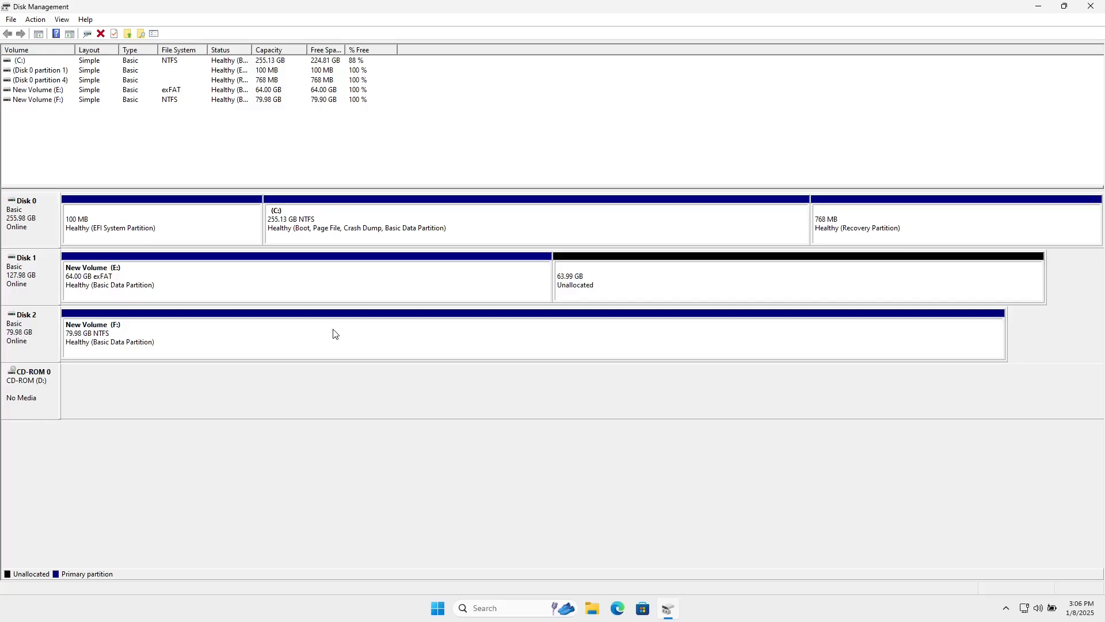
# Step: Open This PC in File Explorer to check the size of the F: drive, and return to Disk Management
pyautogui.press('super+e')
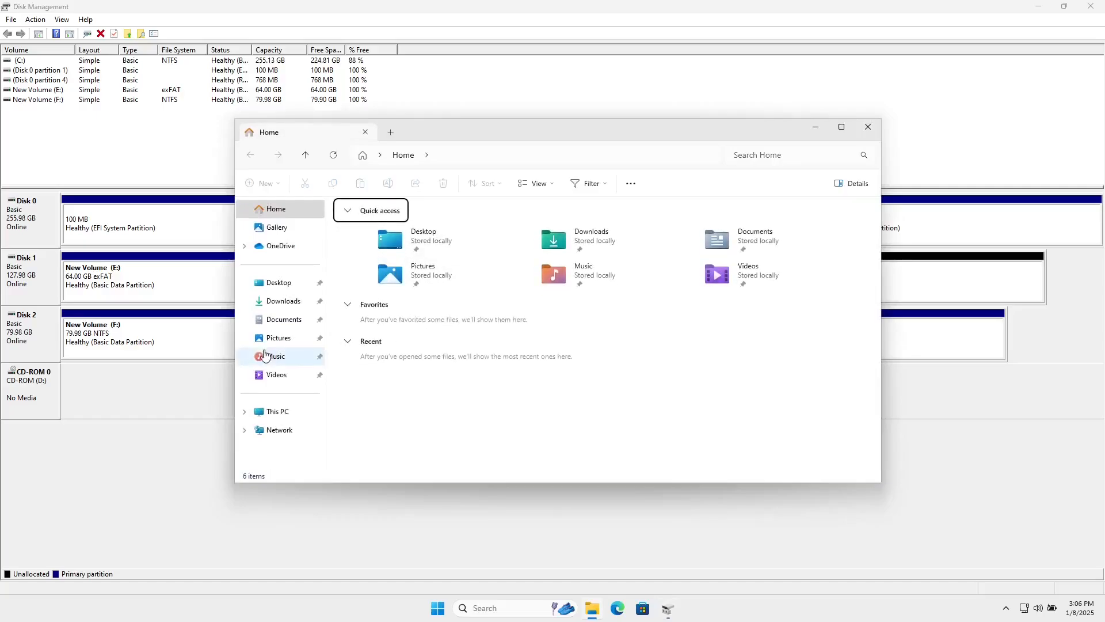
pyautogui.click(294, 415)
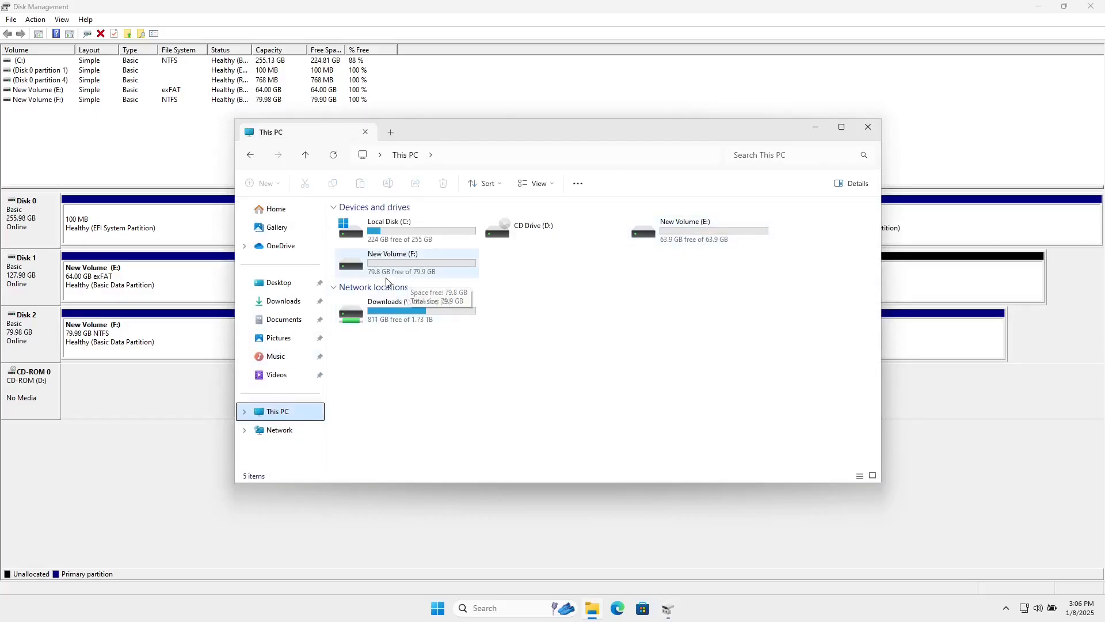
pyautogui.click(403, 272)
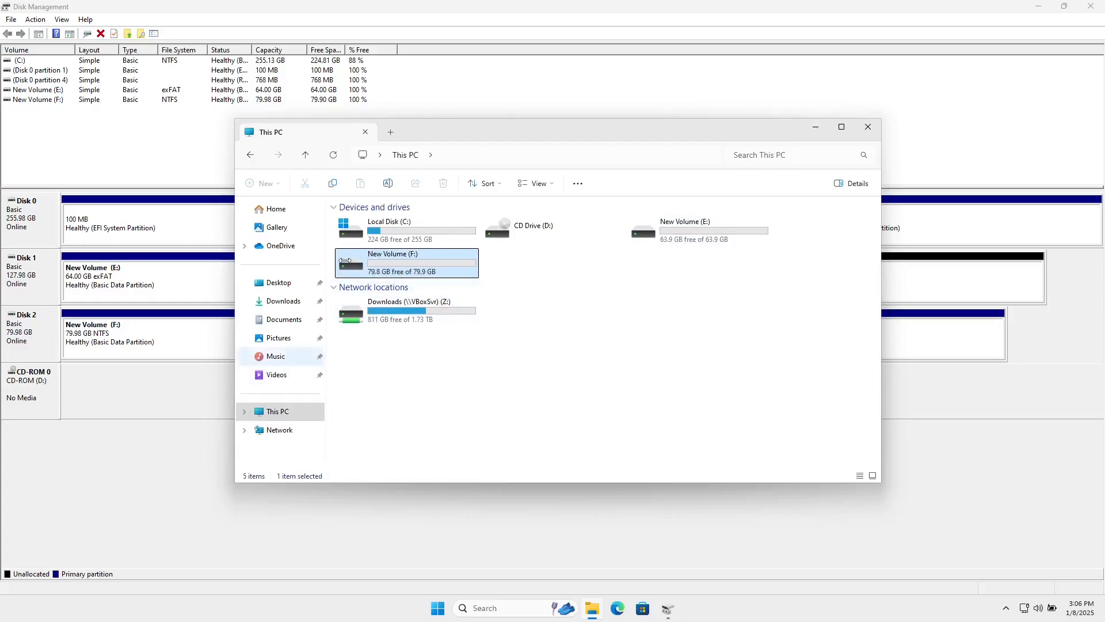
pyautogui.moveTo(530, 135); pyautogui.dragTo(307, 291)
pyautogui.moveTo(319, 311); pyautogui.dragTo(685, 303)
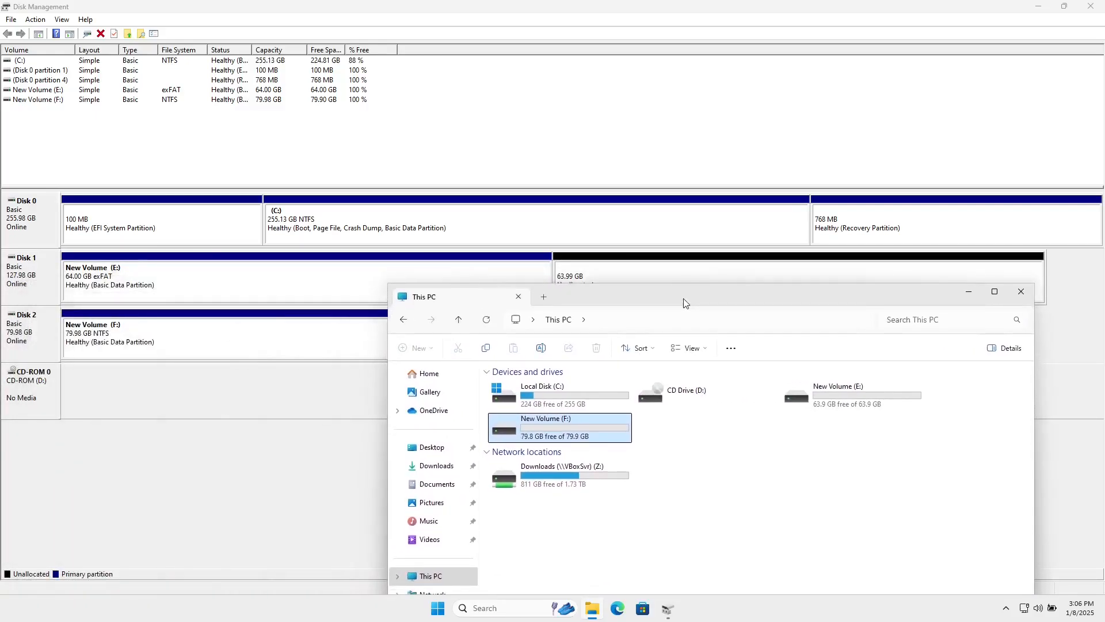
pyautogui.moveTo(684, 303); pyautogui.dragTo(554, 106)
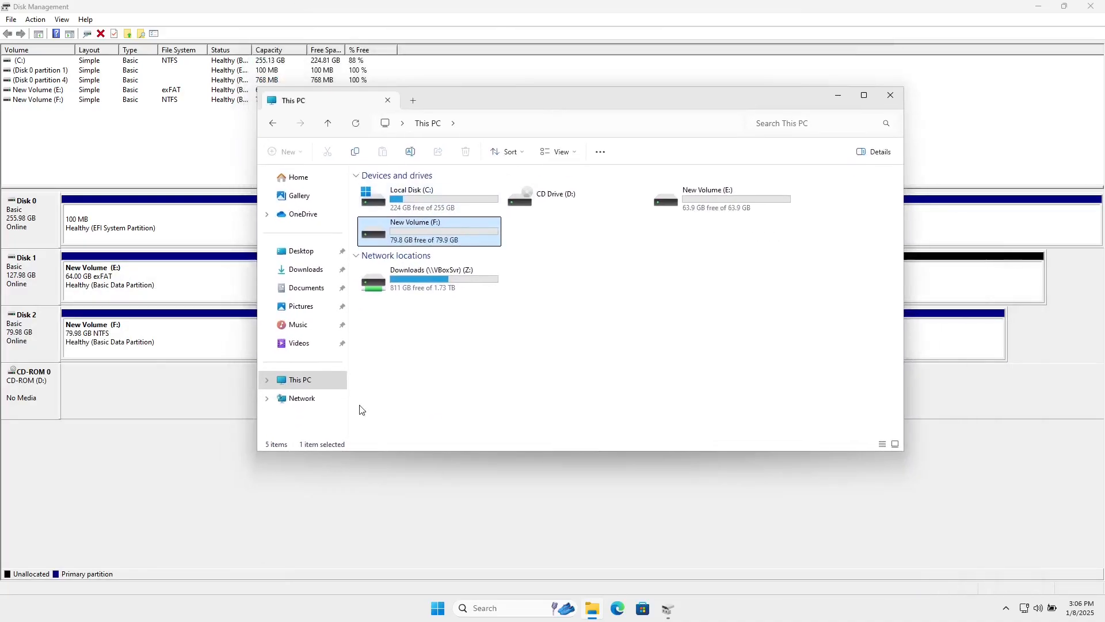
pyautogui.click(302, 493)
# Step: Check which volume operations are offered for the E: exFAT volume and which disk operations for Disk 1
pyautogui.rightClick(208, 288)
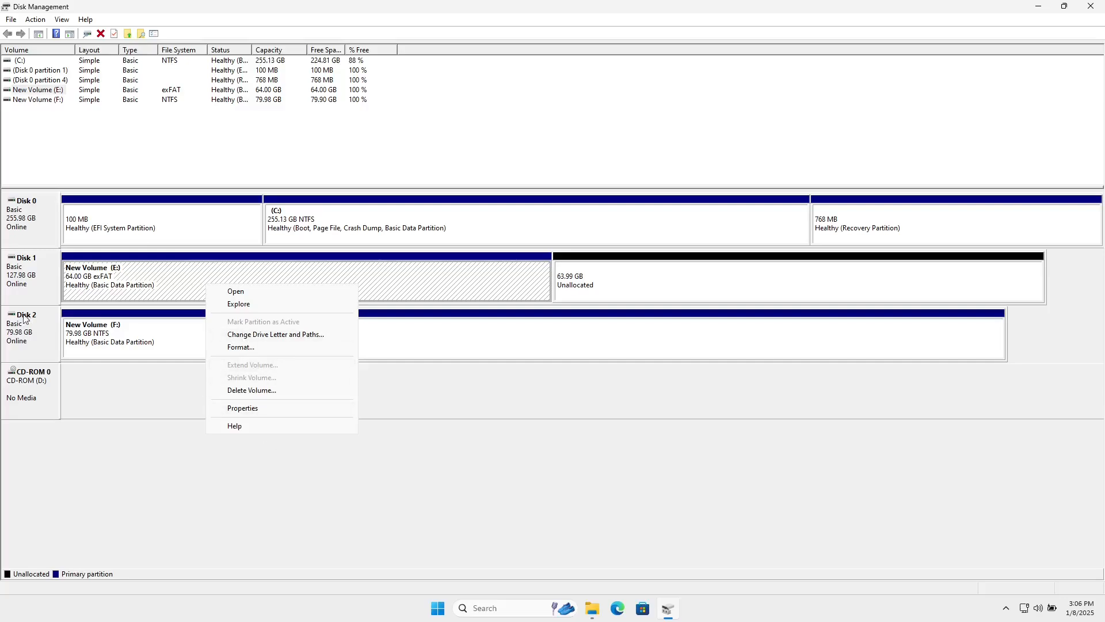
pyautogui.click(30, 284)
pyautogui.rightClick(27, 269)
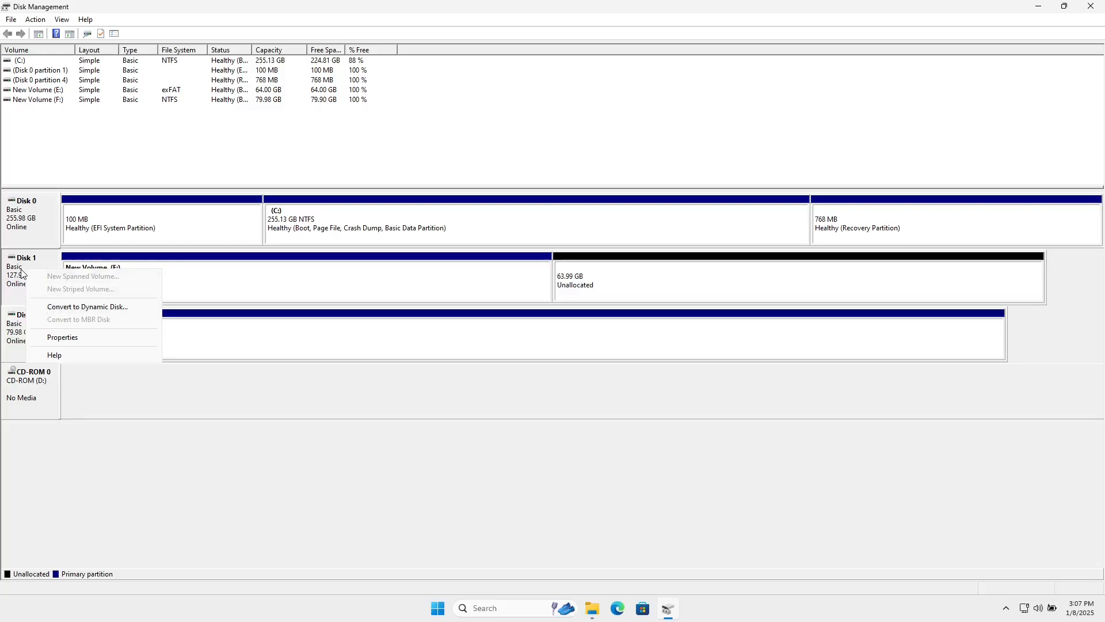
pyautogui.click(192, 270)
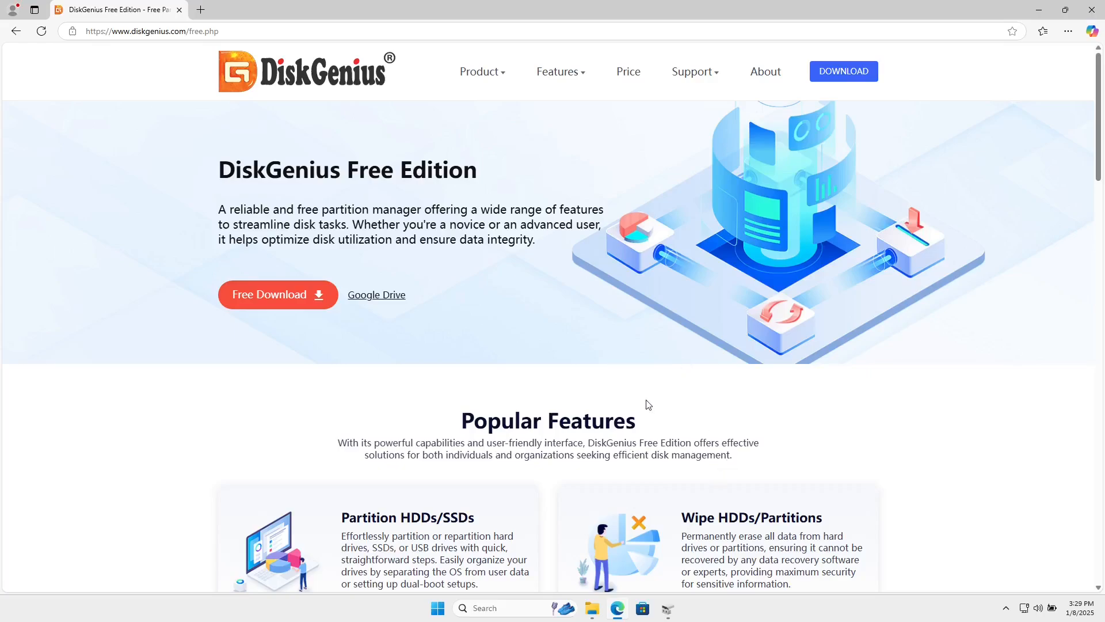
# Step: Switch to File Explorer and run DGEngSetup5611580.exe from Downloads, allowing it to make changes to the device
pyautogui.click(591, 608)
pyautogui.click(431, 324)
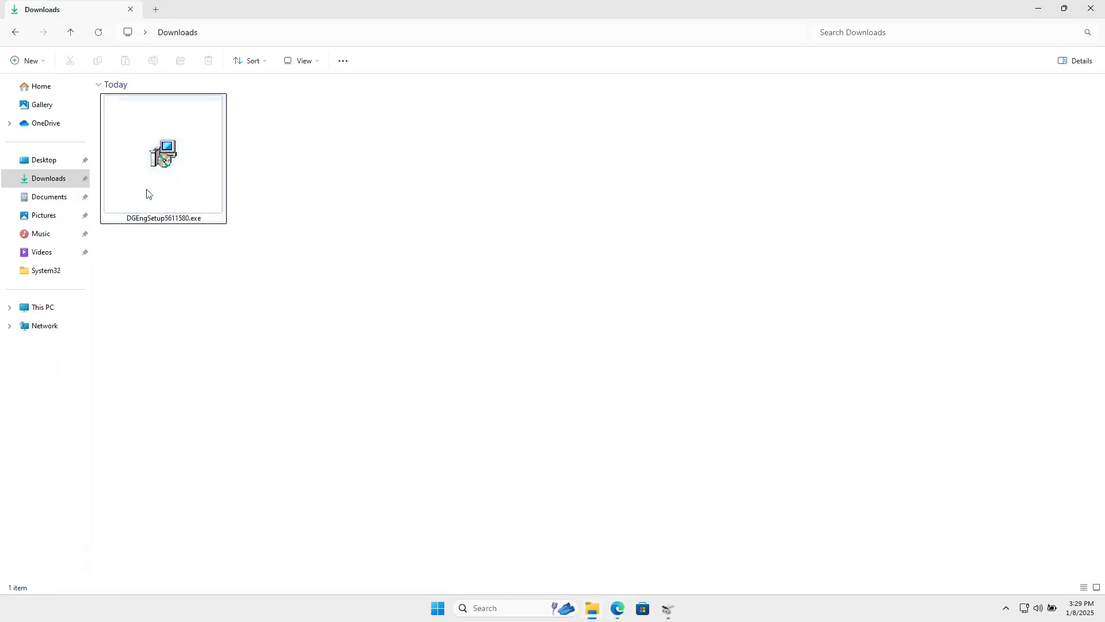
pyautogui.doubleClick(180, 149)
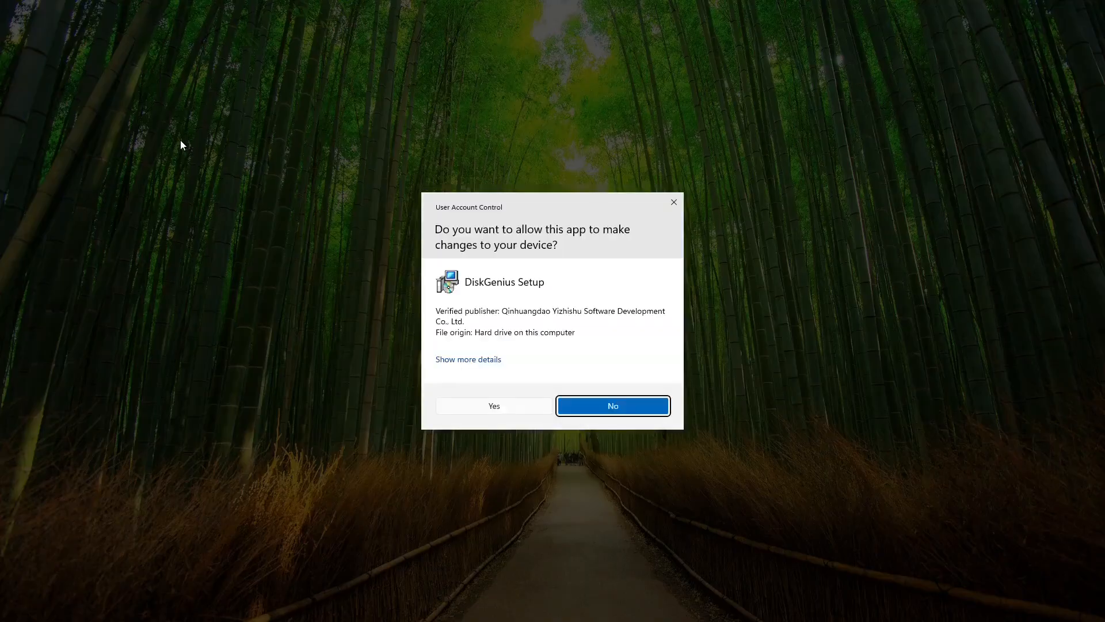
pyautogui.click(473, 406)
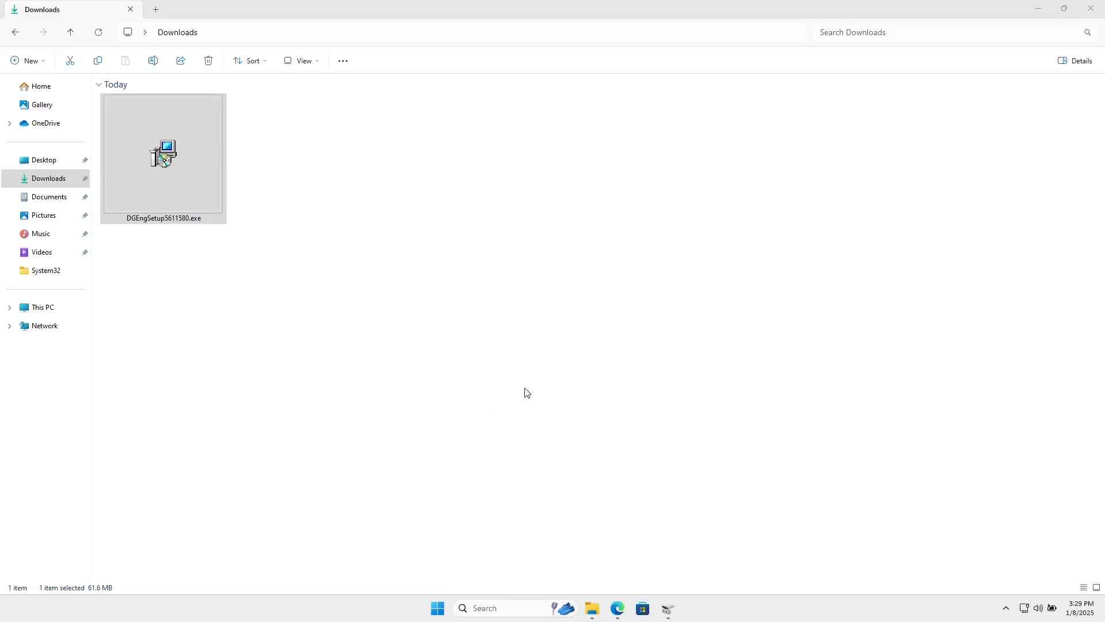
pyautogui.click(564, 332)
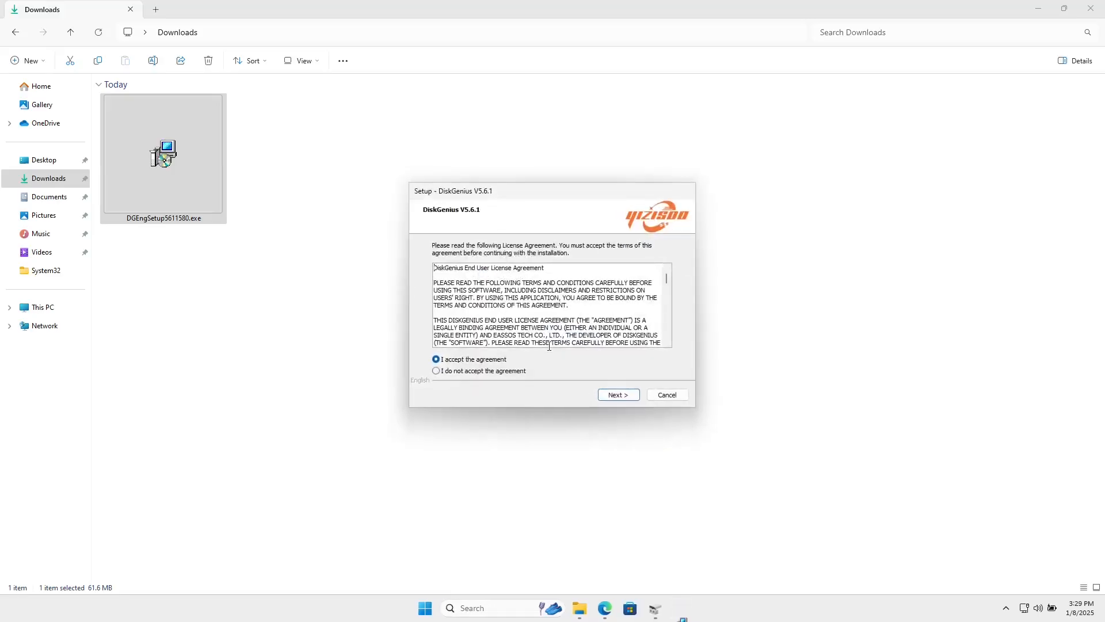
# Step: Accept the license, install DiskGenius in C:\Program Files\DiskGenius, and finish setup with Launch DiskGenius enabled and Open Website disabled
pyautogui.click(429, 358)
pyautogui.click(617, 395)
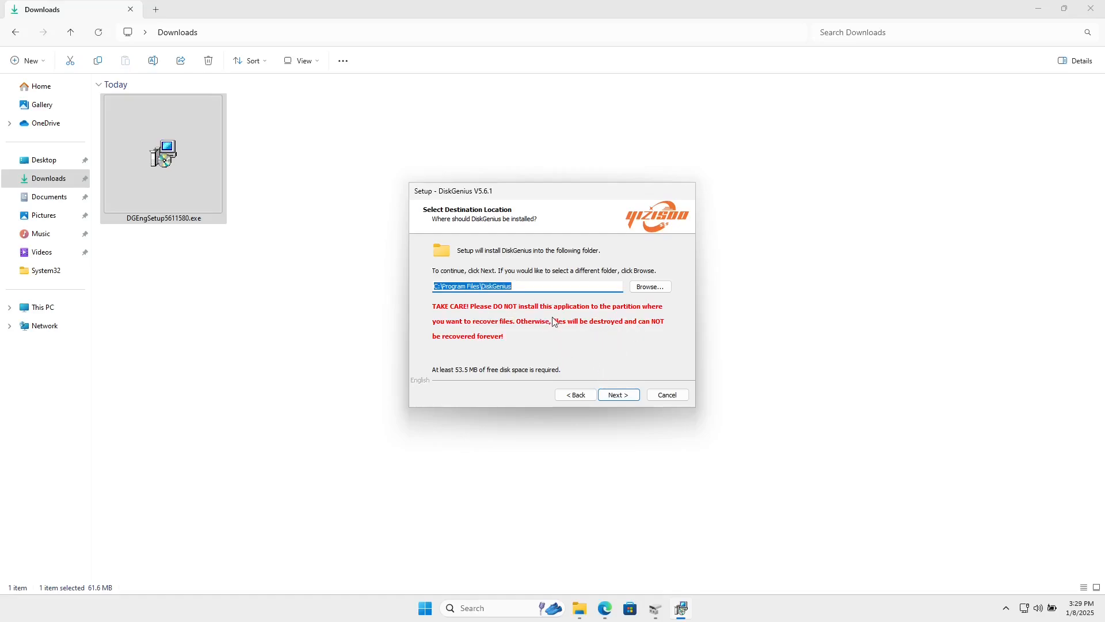
pyautogui.click(619, 395)
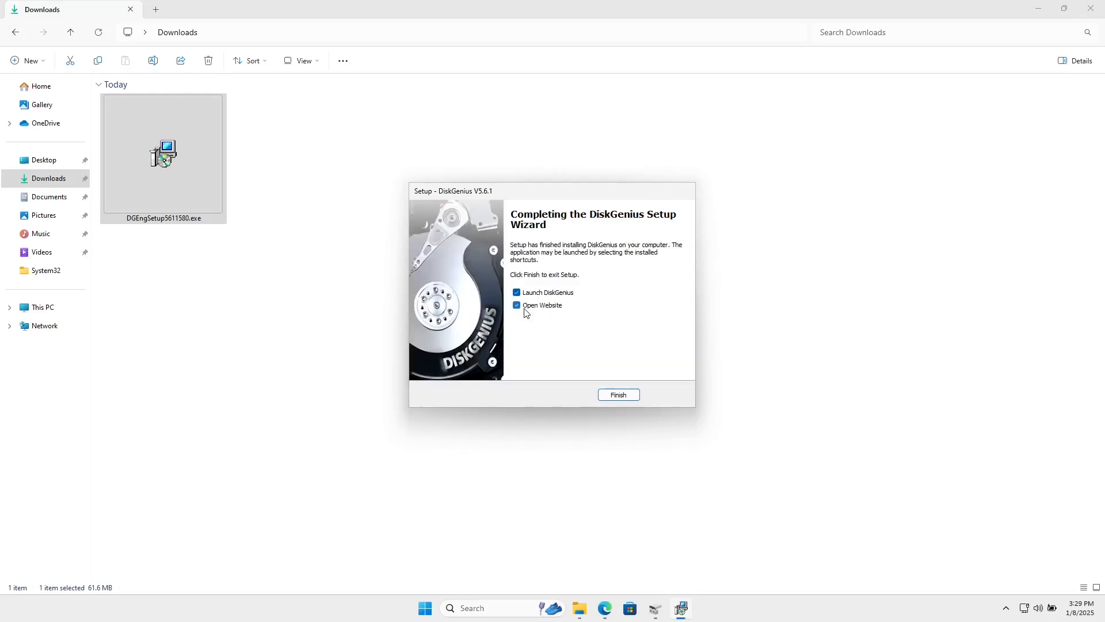
pyautogui.click(545, 307)
pyautogui.click(619, 394)
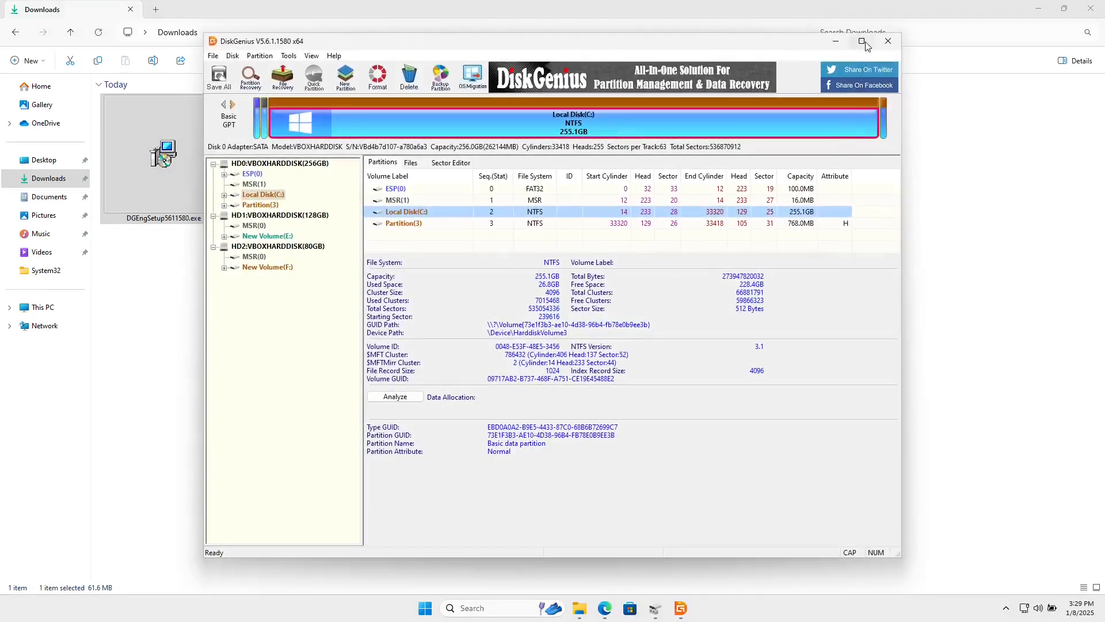
# Step: Maximize the DiskGenius window and examine the partition layouts of the 256 GB disk HD0 and the 128 GB disk HD1
pyautogui.click(862, 42)
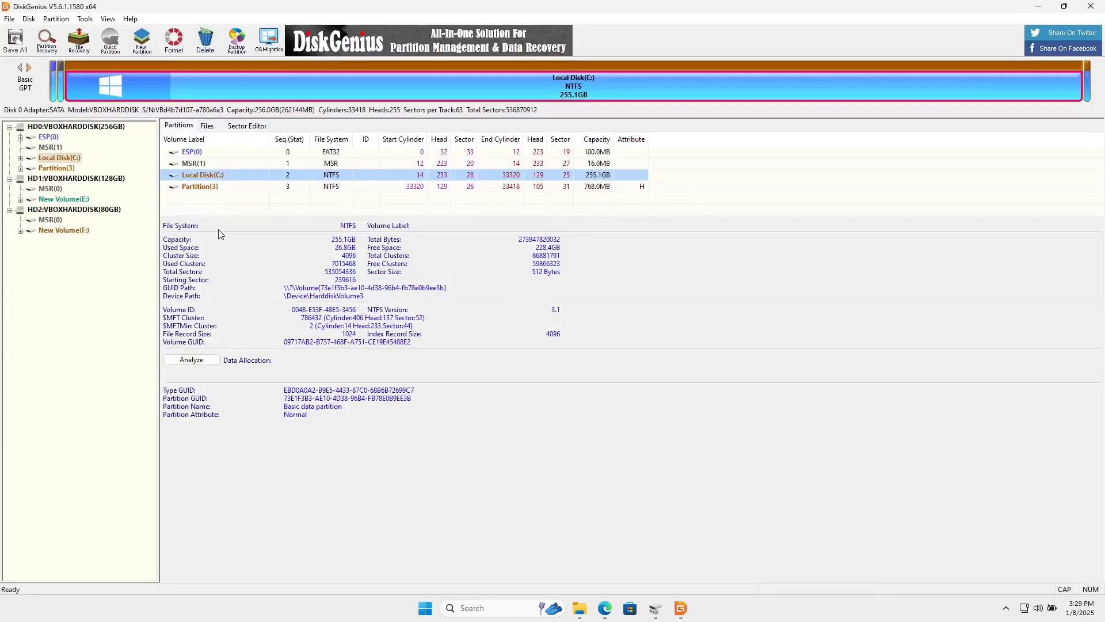
pyautogui.click(58, 129)
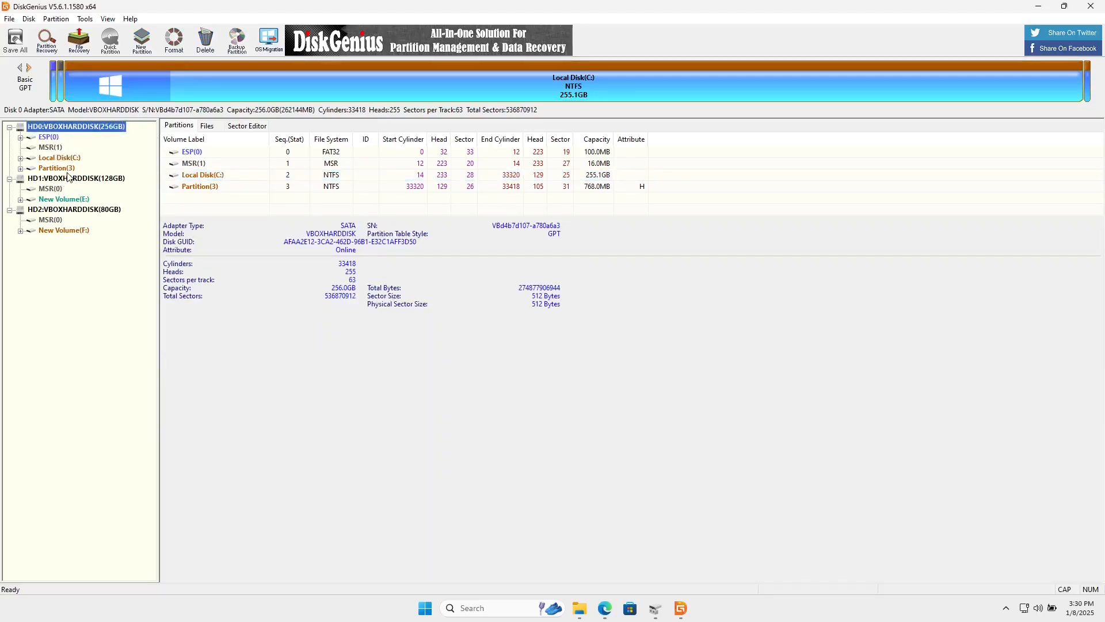
pyautogui.click(118, 180)
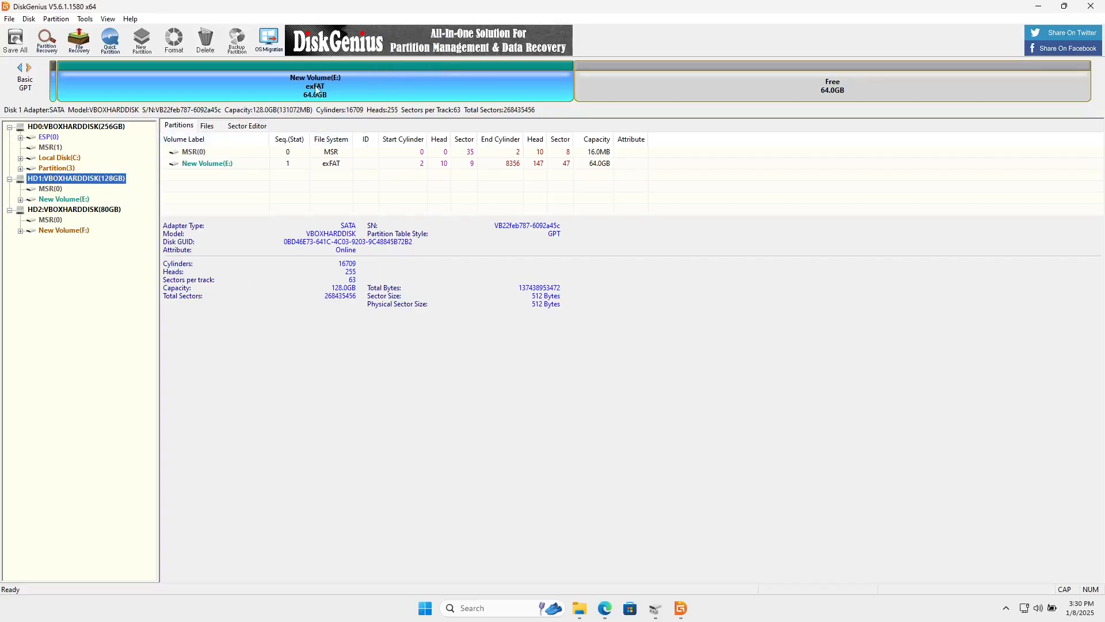
pyautogui.moveTo(312, 84)
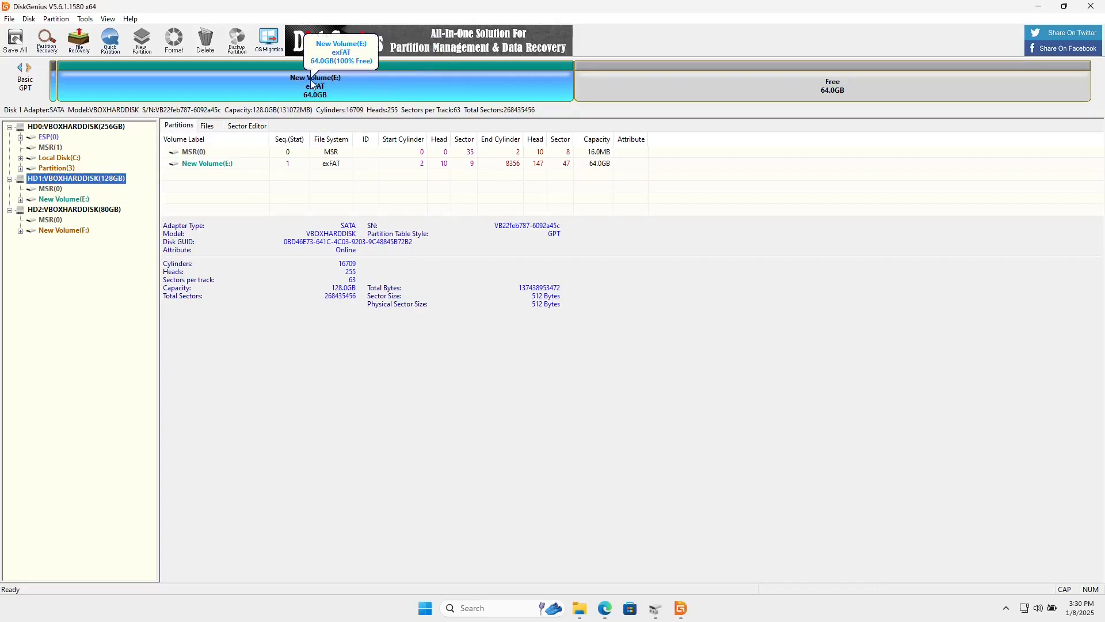
# Step: Extend the exFAT partition E: on HD1 to a new capacity of 127.98 GB and start the resize
pyautogui.rightClick(413, 84)
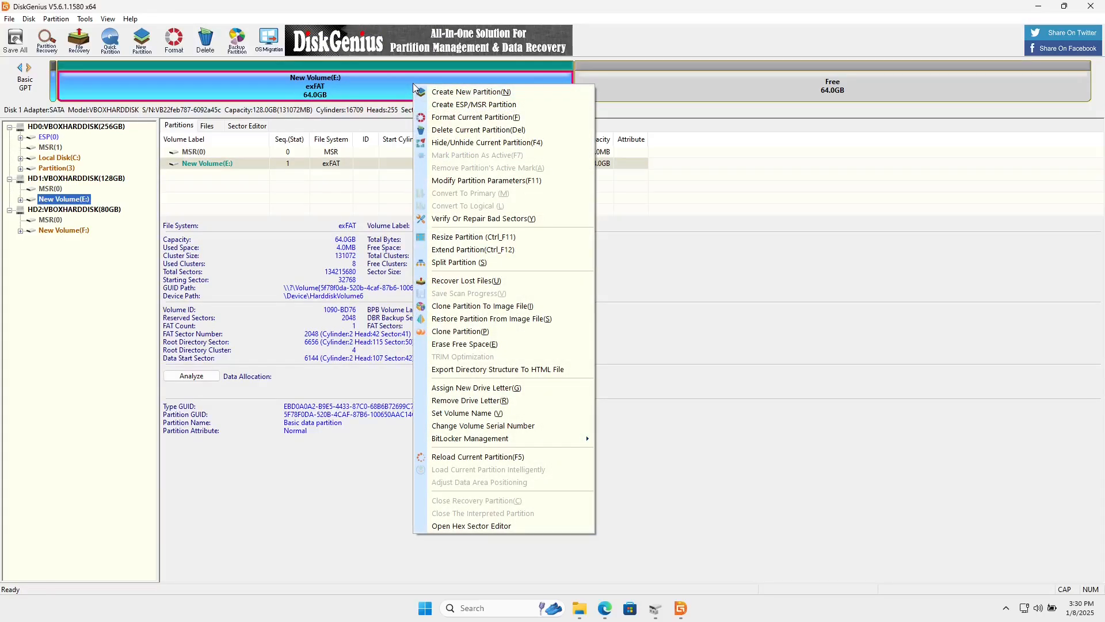
pyautogui.click(493, 251)
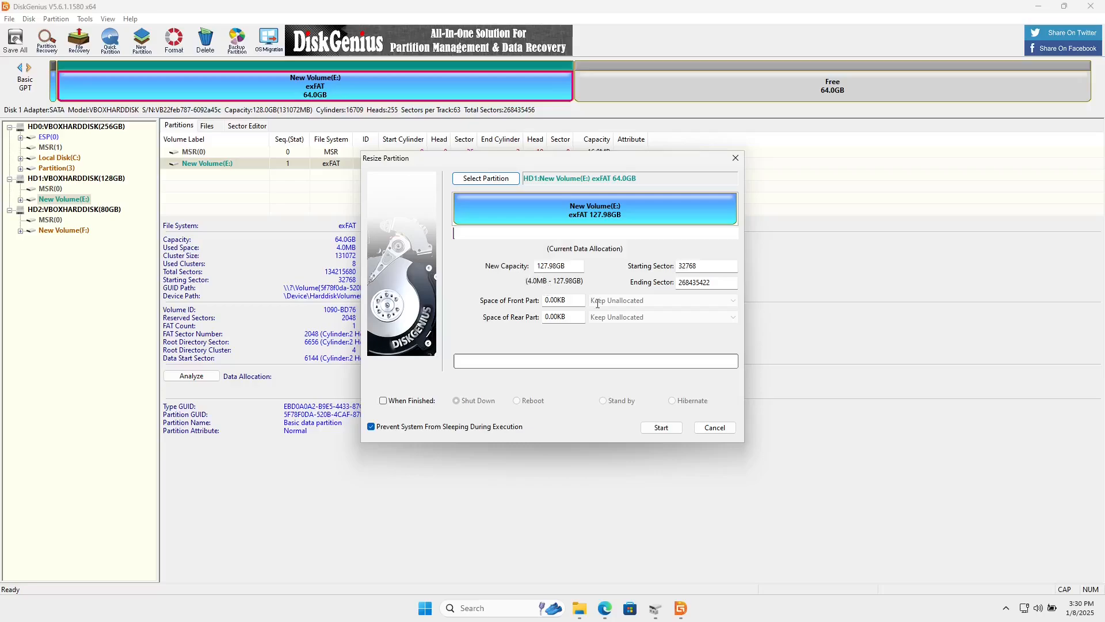
pyautogui.click(659, 429)
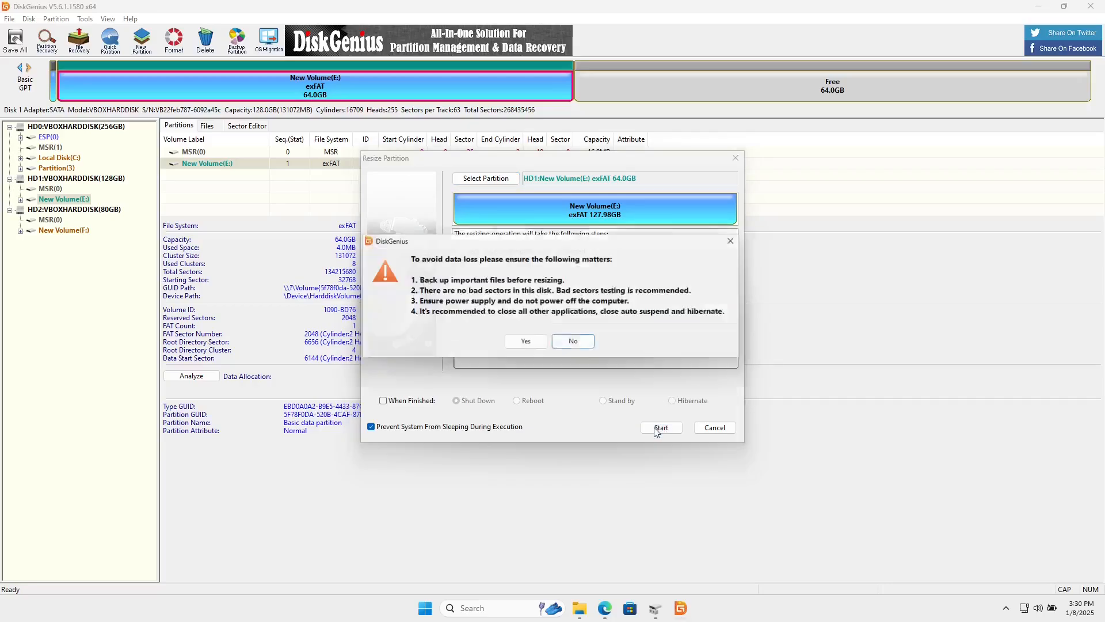
pyautogui.click(510, 349)
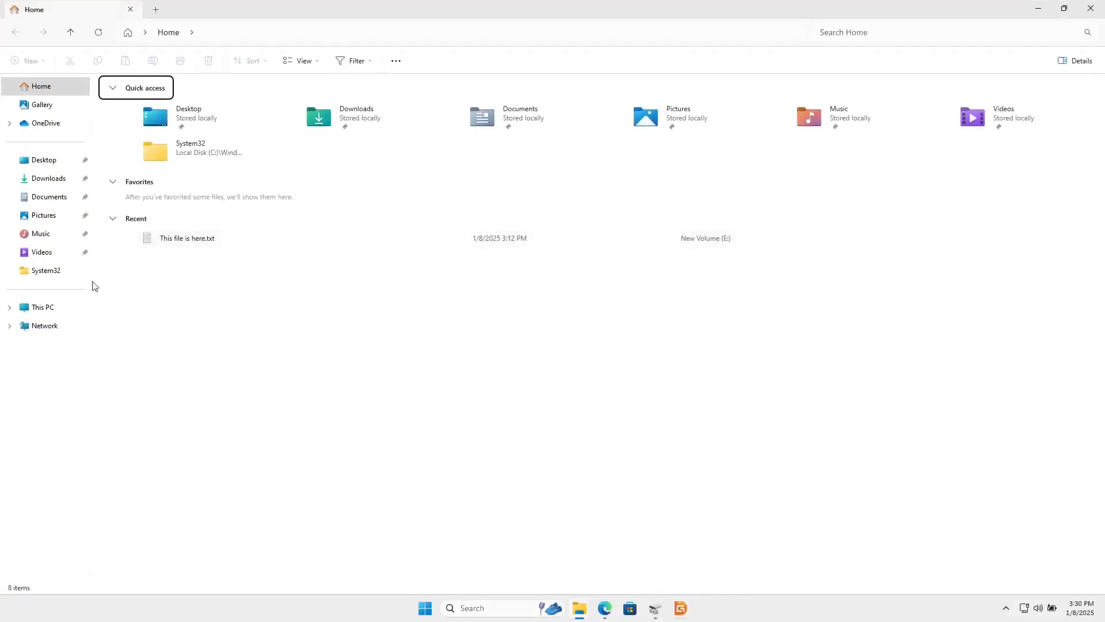
# Step: In File Explorer, check the contents of New Volume (E:) and enlarge the file icons
pyautogui.click(35, 308)
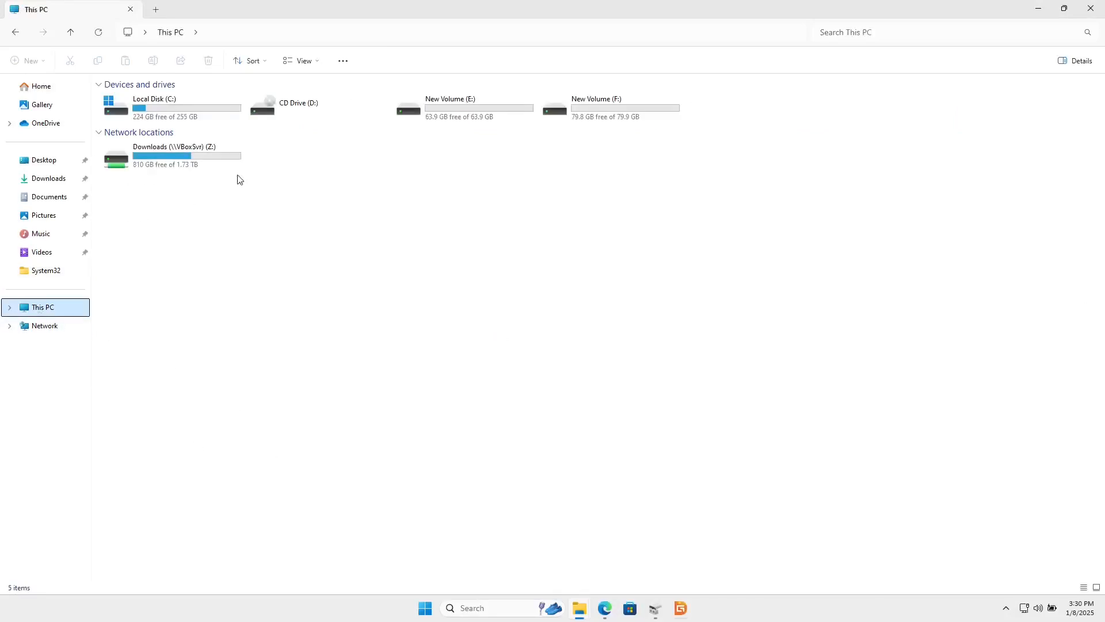
pyautogui.click(475, 117)
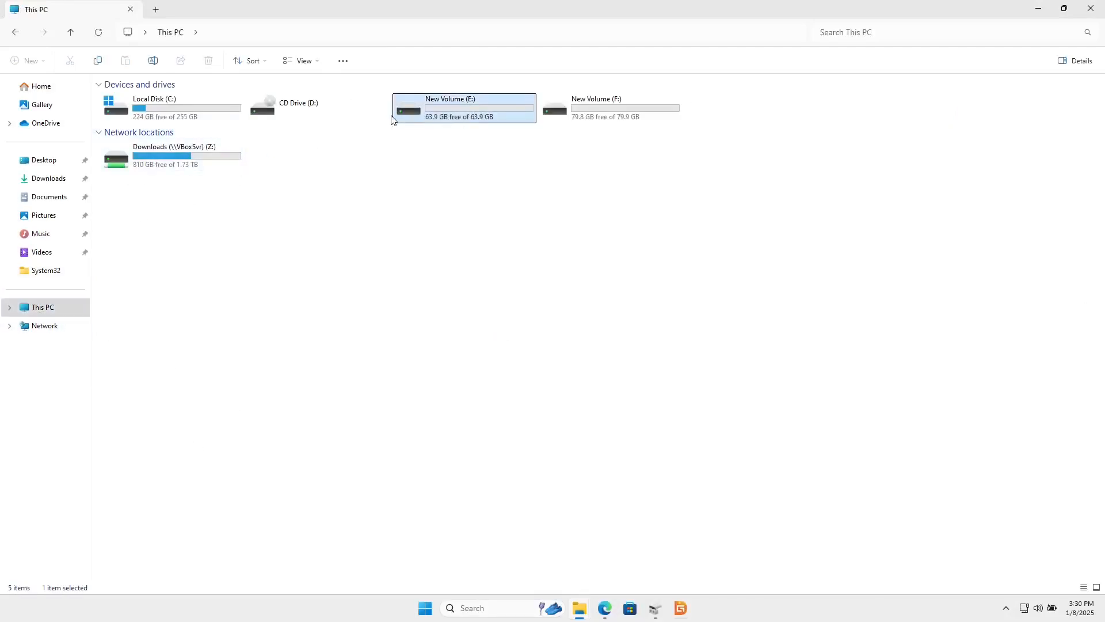
pyautogui.doubleClick(410, 112)
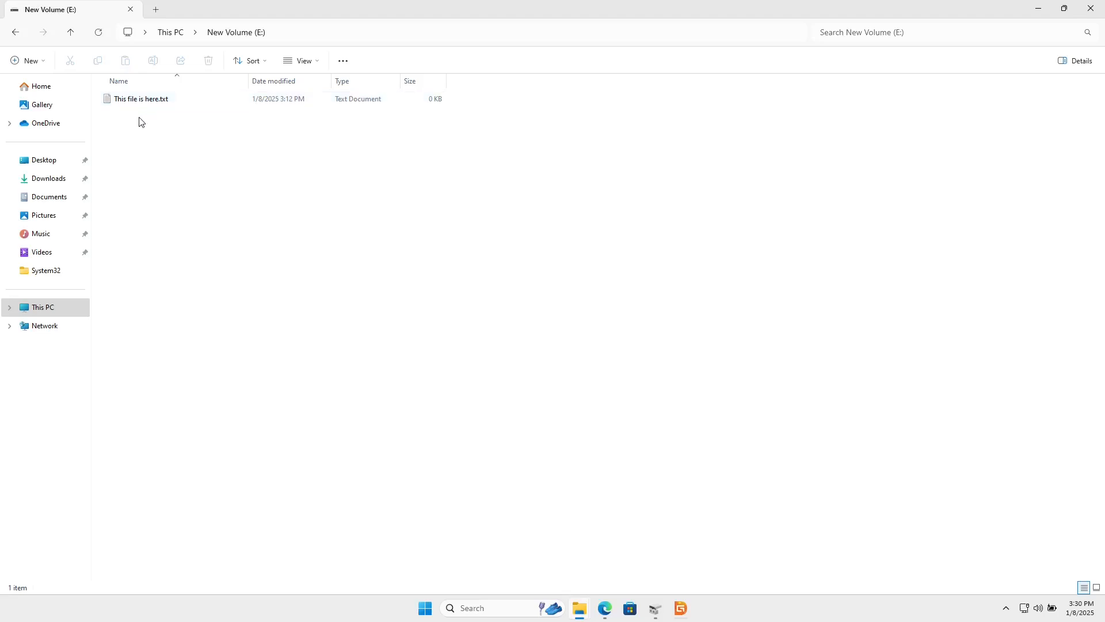
pyautogui.scroll(4, 247, 271)
pyautogui.scroll(5, 248, 274)
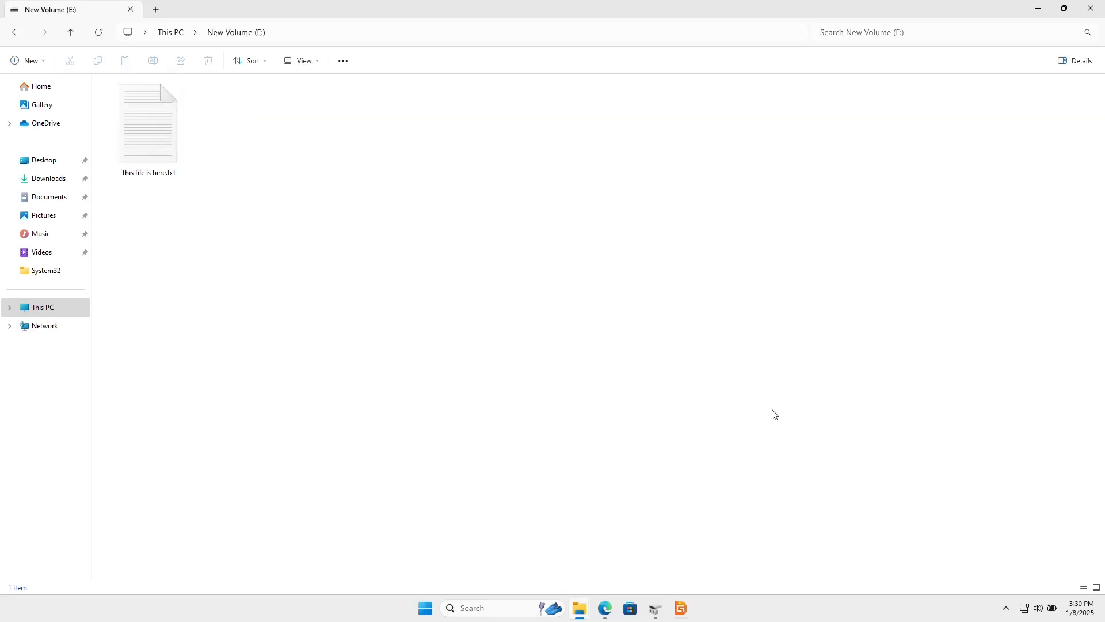
# Step: Switch back to DiskGenius, accept the data-loss precautions, confirm resizing New Volume (E:), and close the operation once it completes
pyautogui.hotkey('alt', 'Tab')
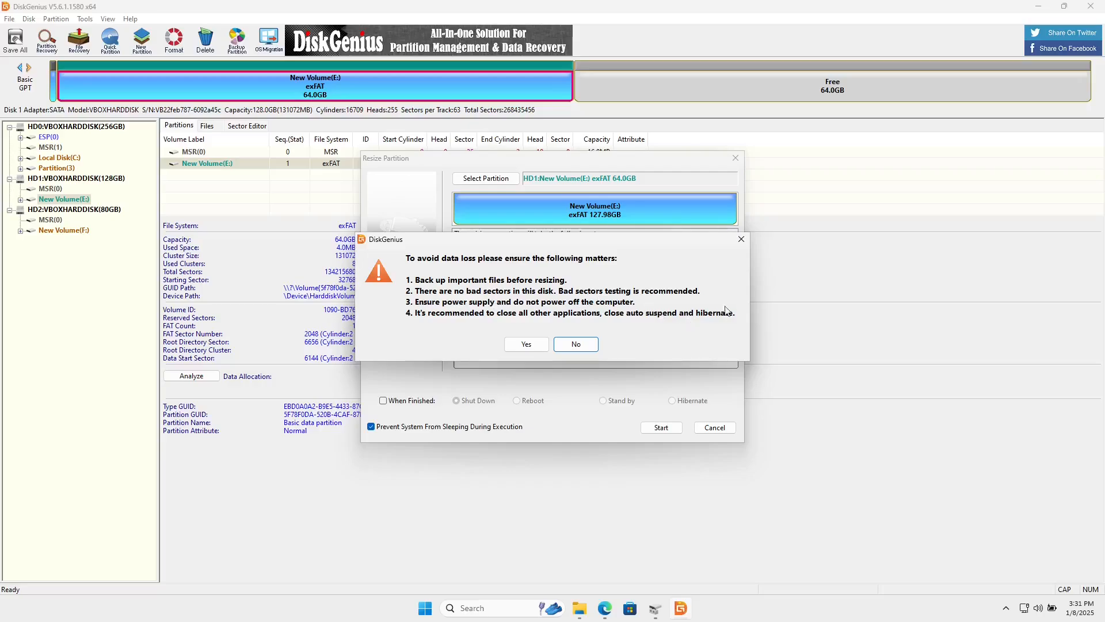
pyautogui.click(526, 344)
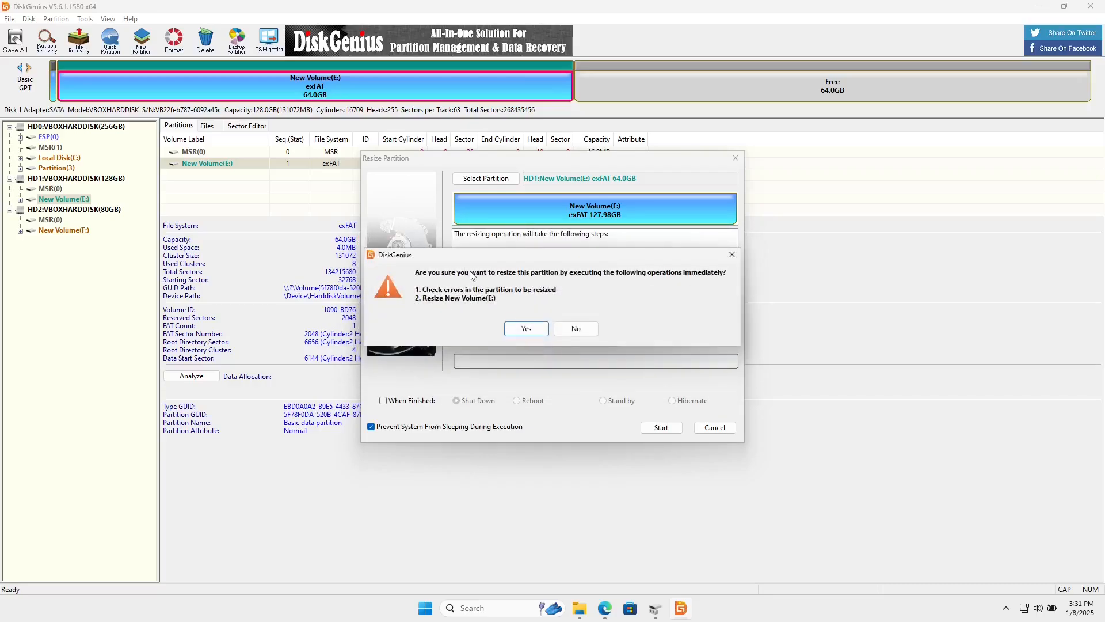
pyautogui.click(519, 334)
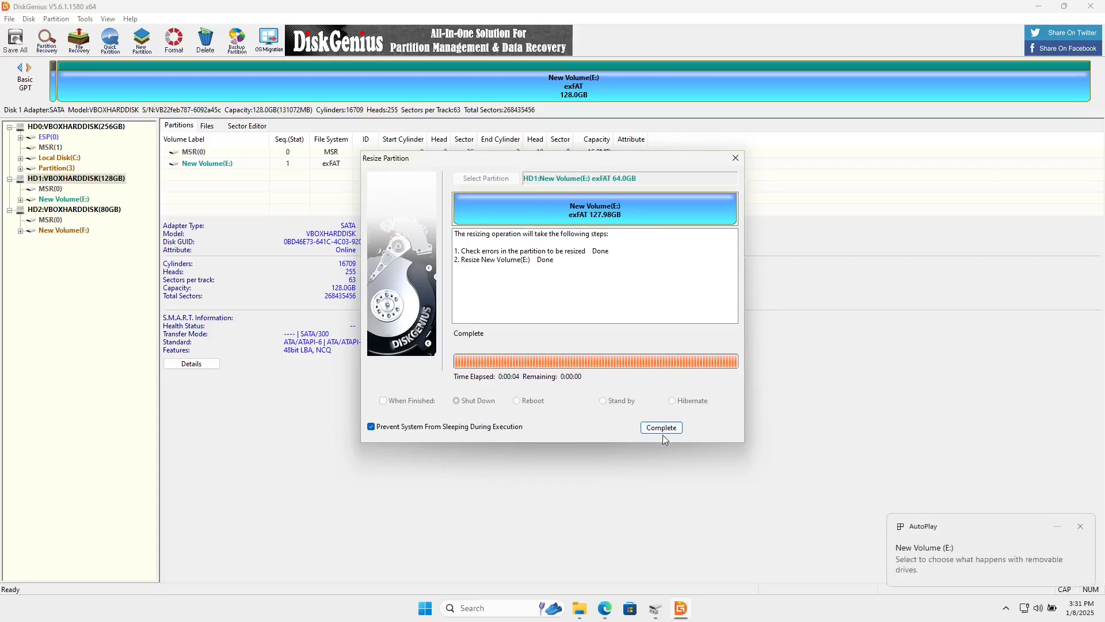
pyautogui.click(662, 428)
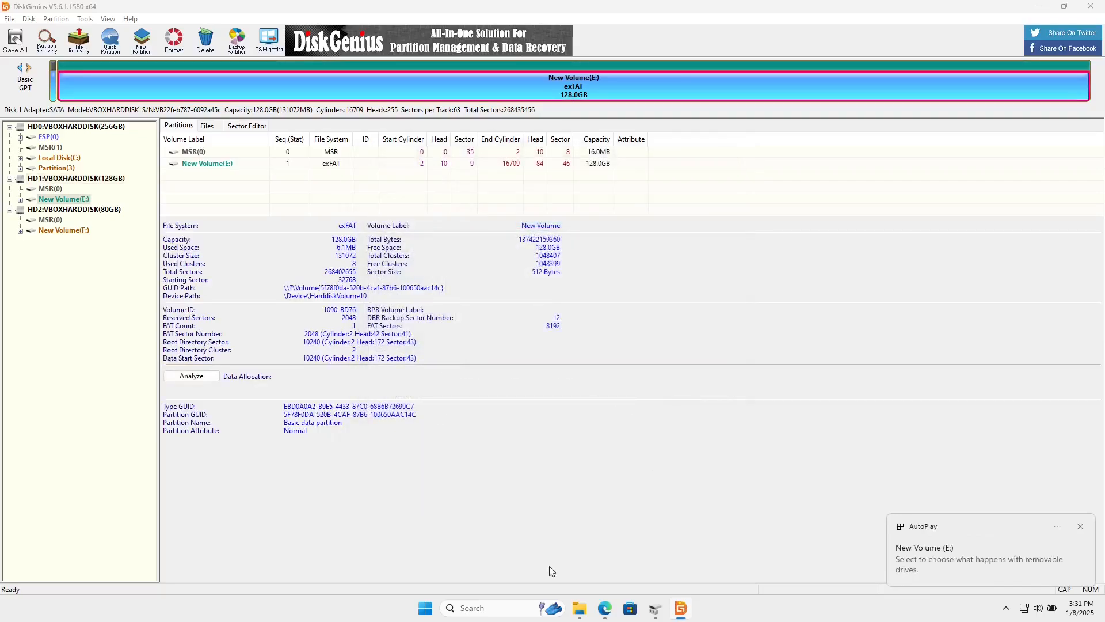
# Step: Check E: and its This file is here.txt in File Explorer, then examine the E: volume on Disk 1 in Disk Management
pyautogui.click(578, 613)
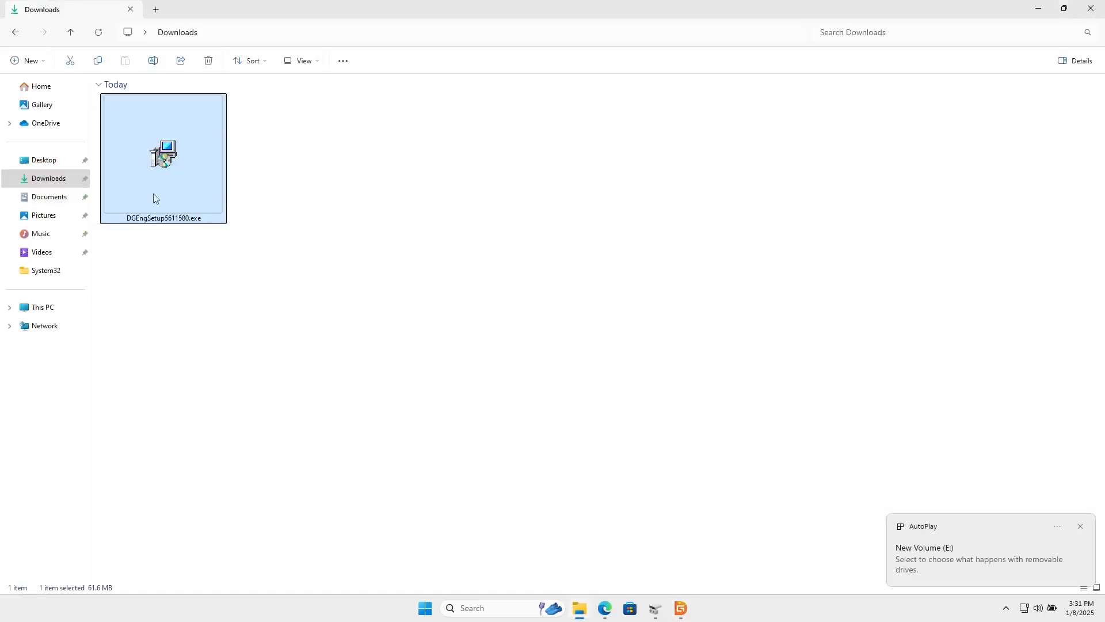
pyautogui.click(46, 309)
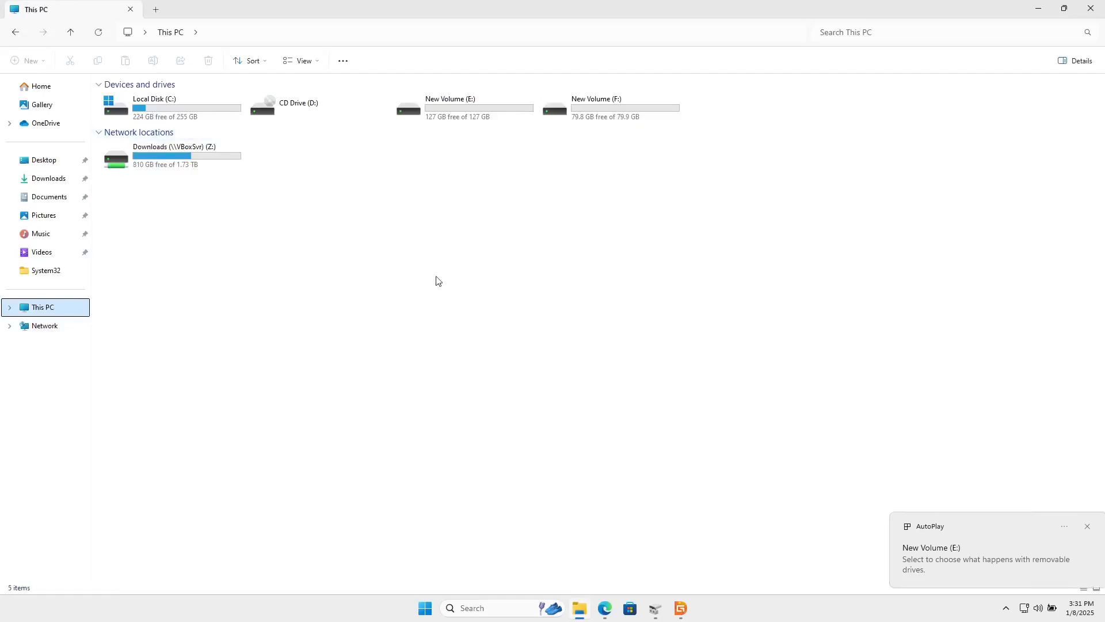
pyautogui.doubleClick(407, 121)
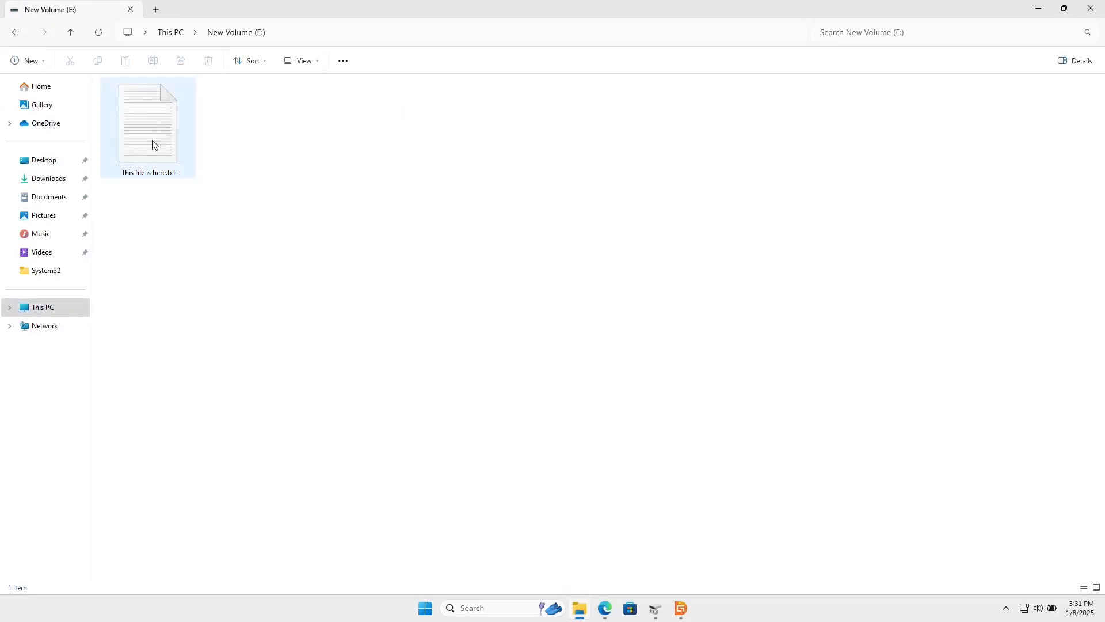
pyautogui.click(152, 140)
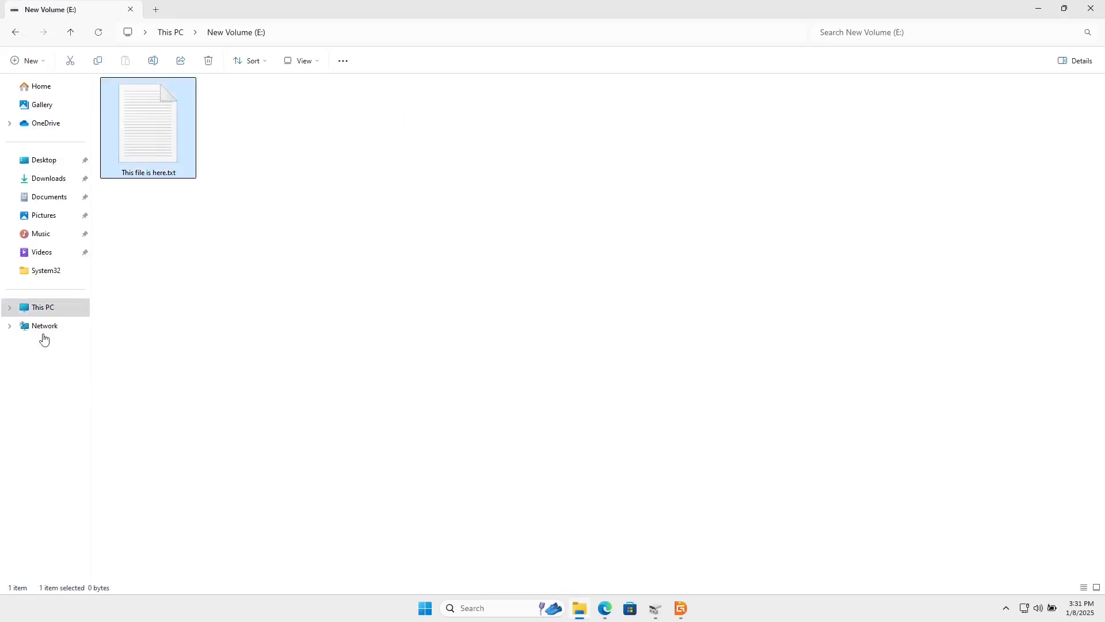
pyautogui.click(655, 609)
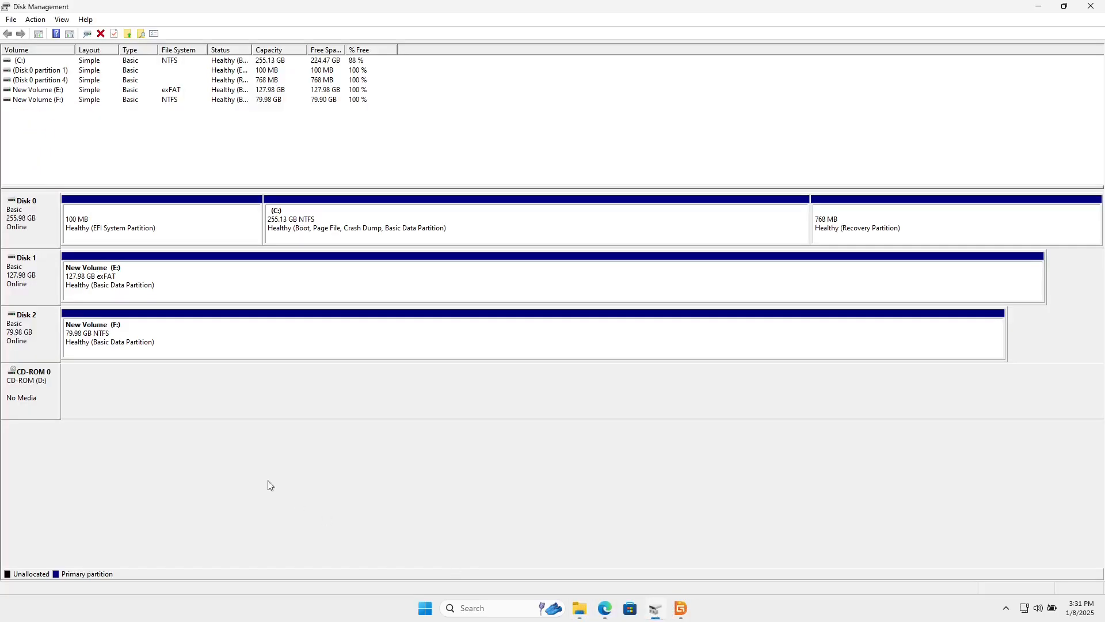
pyautogui.click(320, 287)
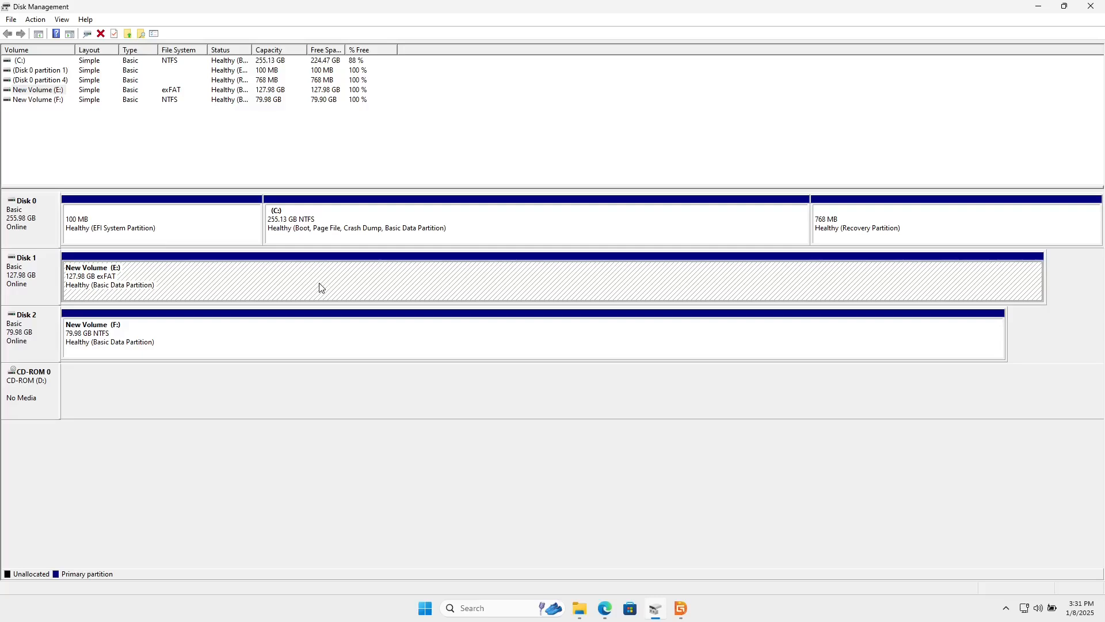
# Step: Run appwiz.cpl to open Programs and Features
pyautogui.press('super+r')
pyautogui.write('app')
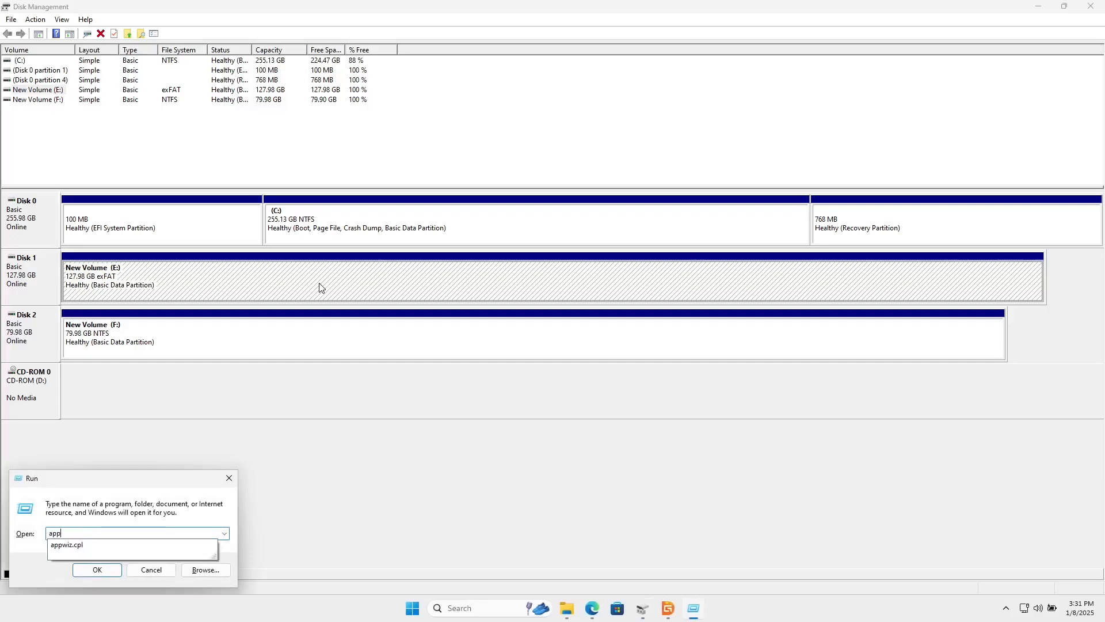
pyautogui.press('Down')
pyautogui.press('Return')
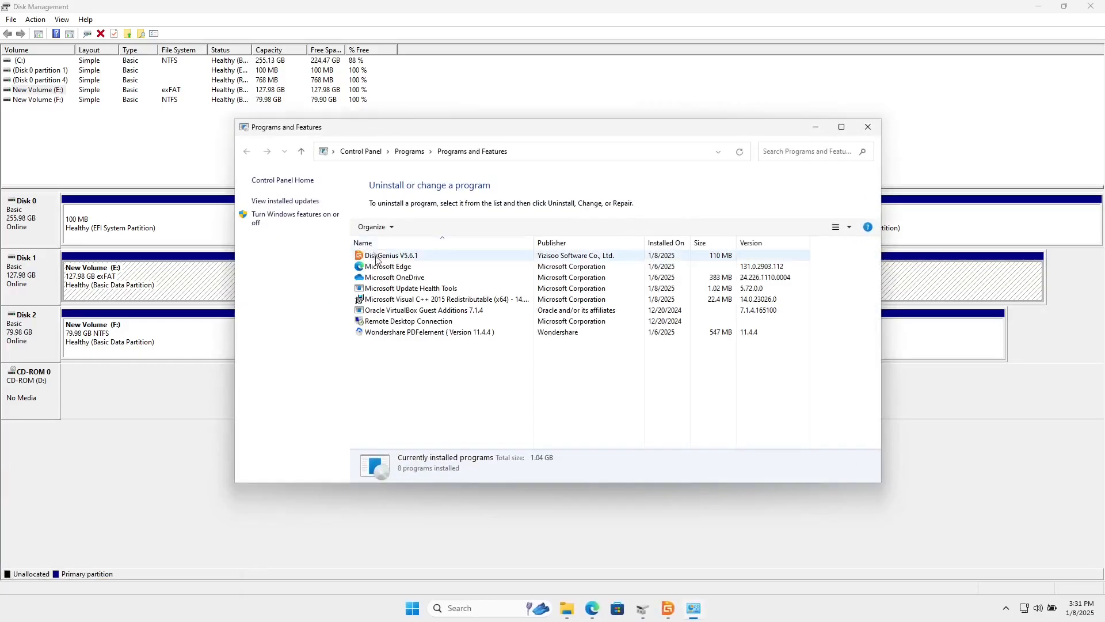
# Step: Uninstall DiskGenius V5.6.1, allowing changes to the device and confirming removal of all its components
pyautogui.click(375, 256)
pyautogui.click(423, 229)
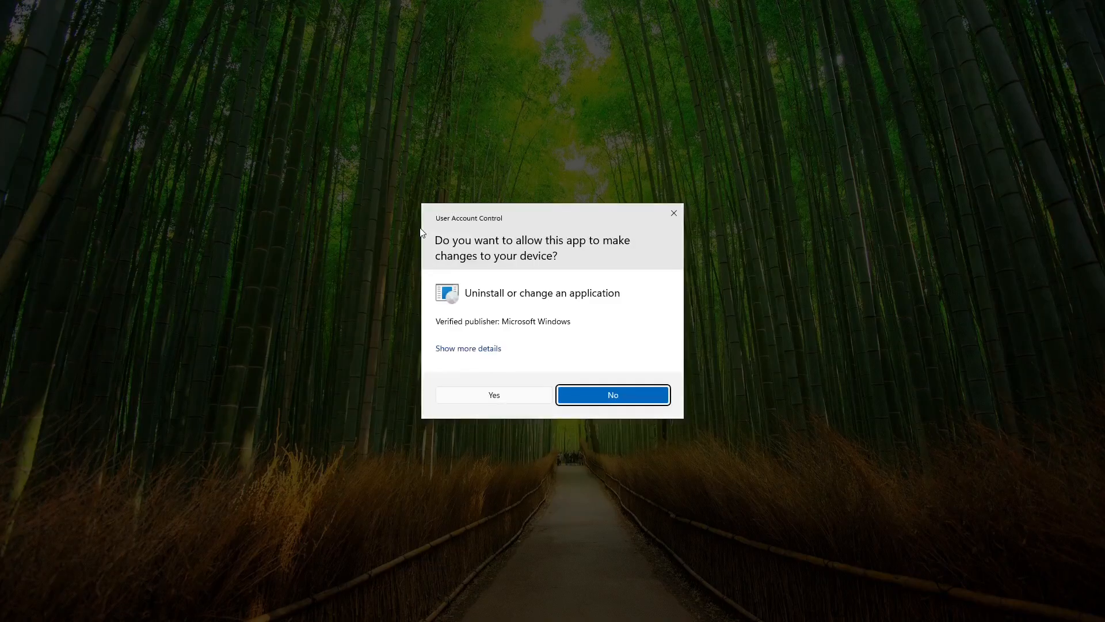
pyautogui.press('Left')
pyautogui.press('Return')
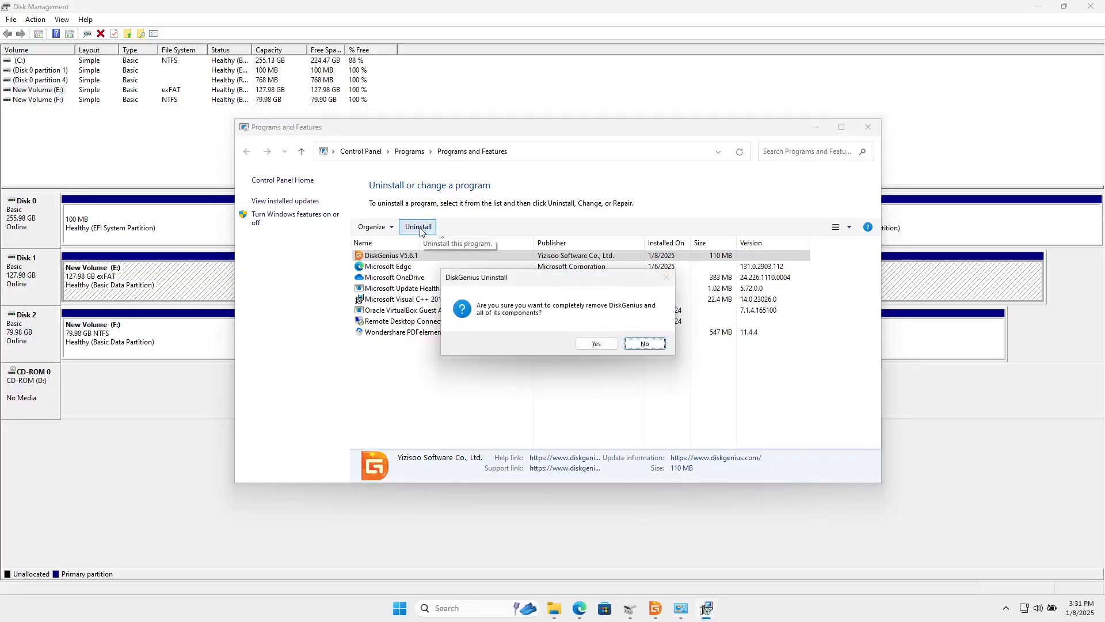
pyautogui.press('Left')
pyautogui.press('Return')
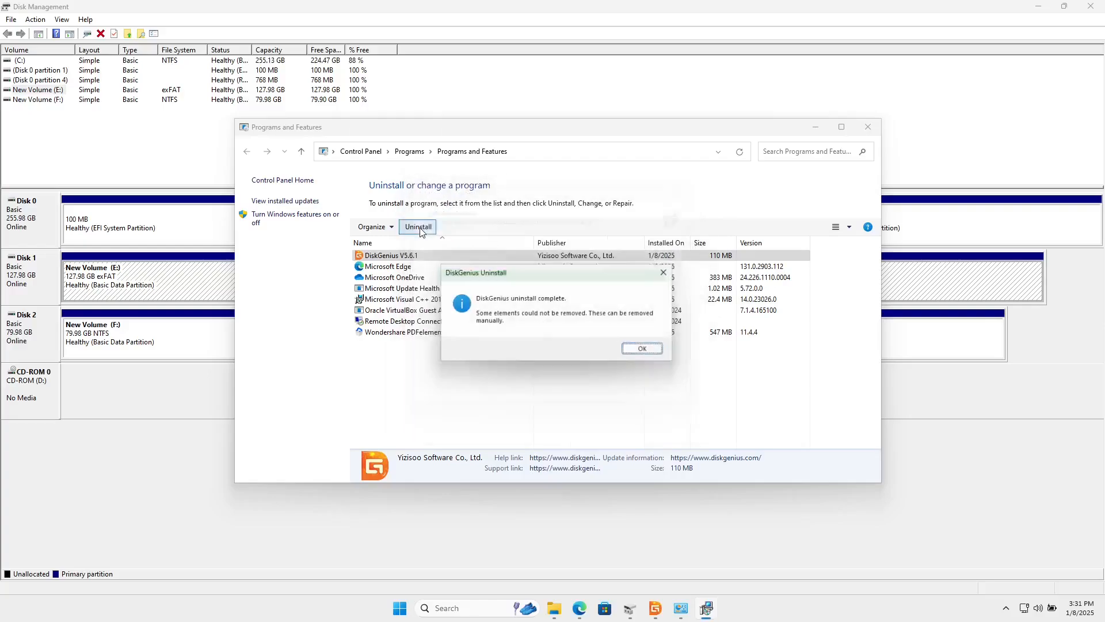